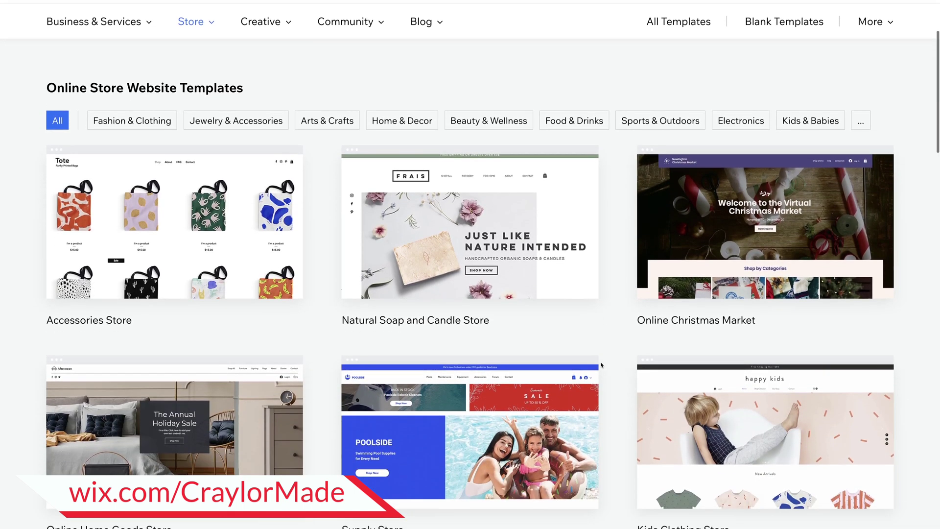
- Browse the online store website templates and narrow them to the Food & Drinks category
scroll(601, 365, down, 1)
mouse_move(582, 206)
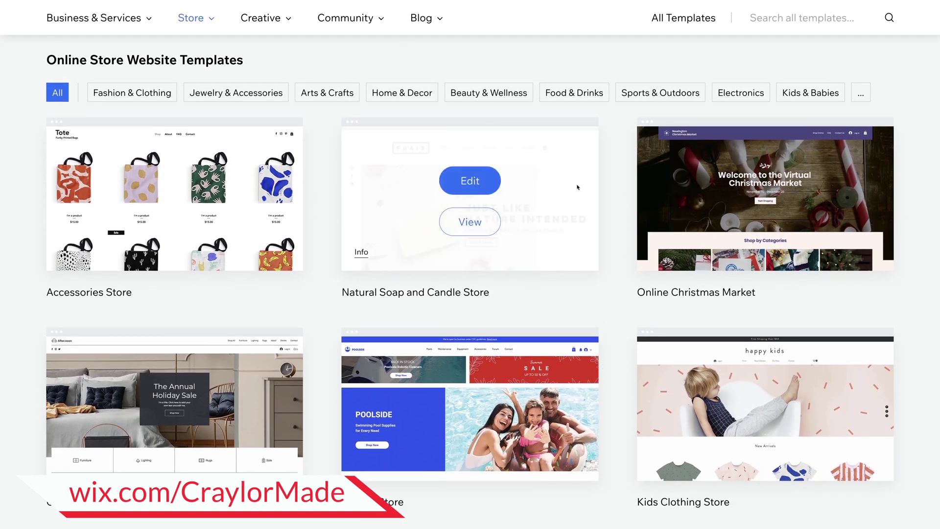
click(558, 93)
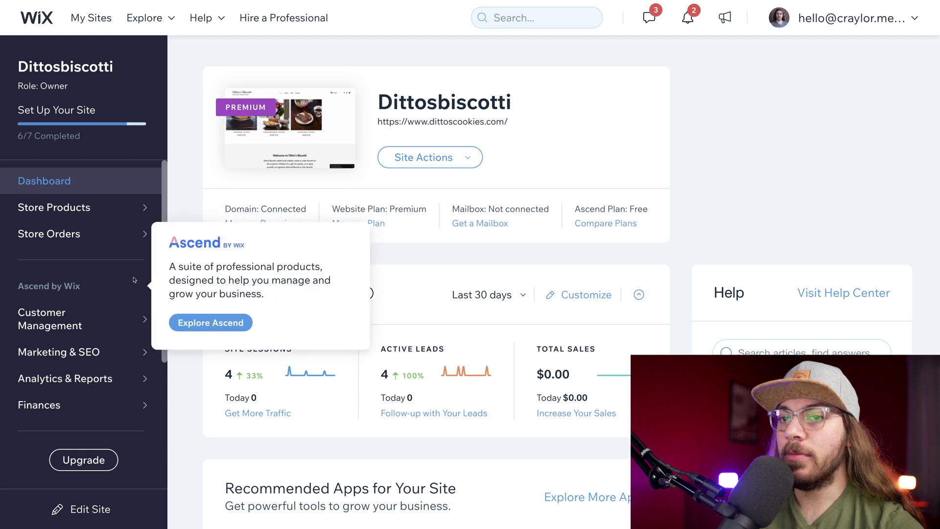
- Open Get Found on Google from the site's SEO Tools and start the Wix SEO Wiz setup
mouse_move(93, 352)
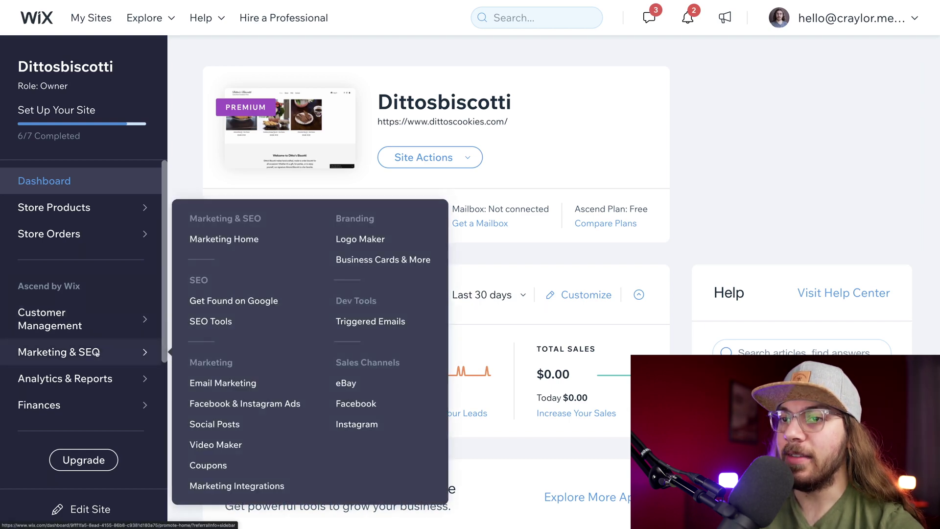
click(209, 322)
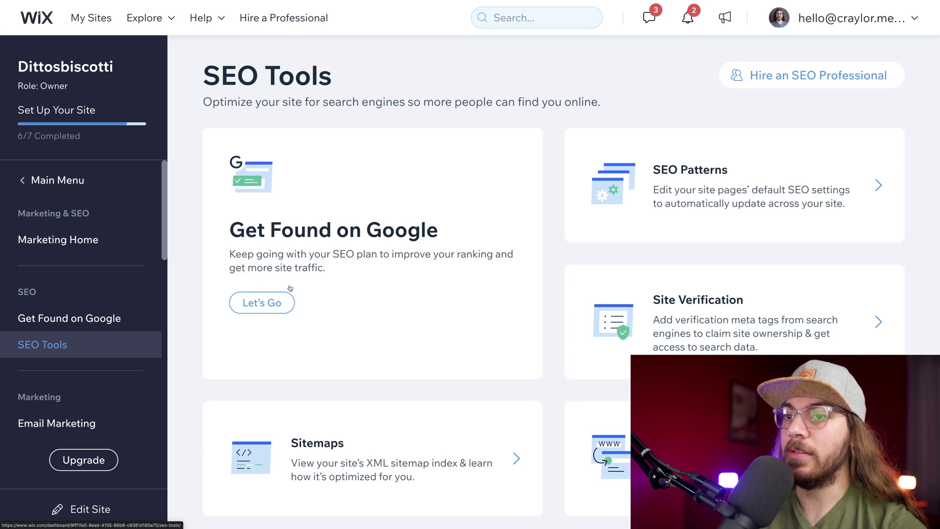
click(282, 301)
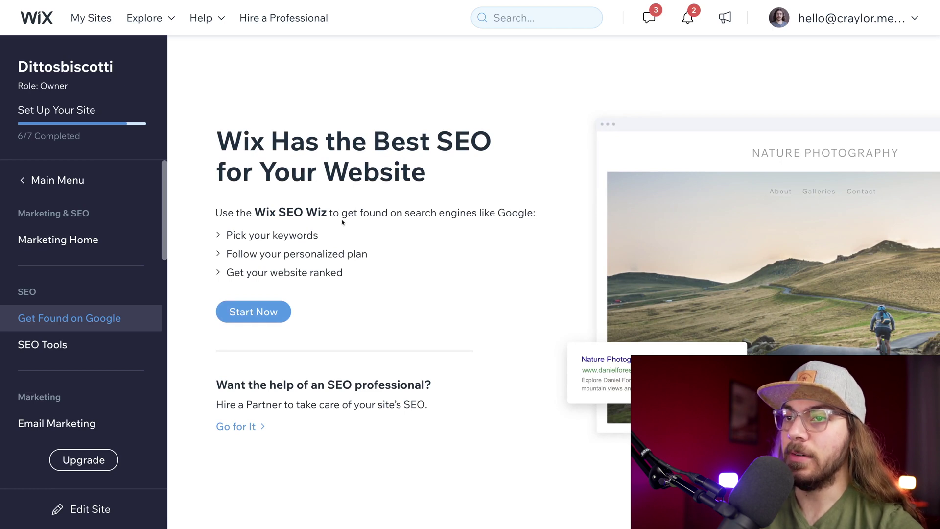
click(280, 311)
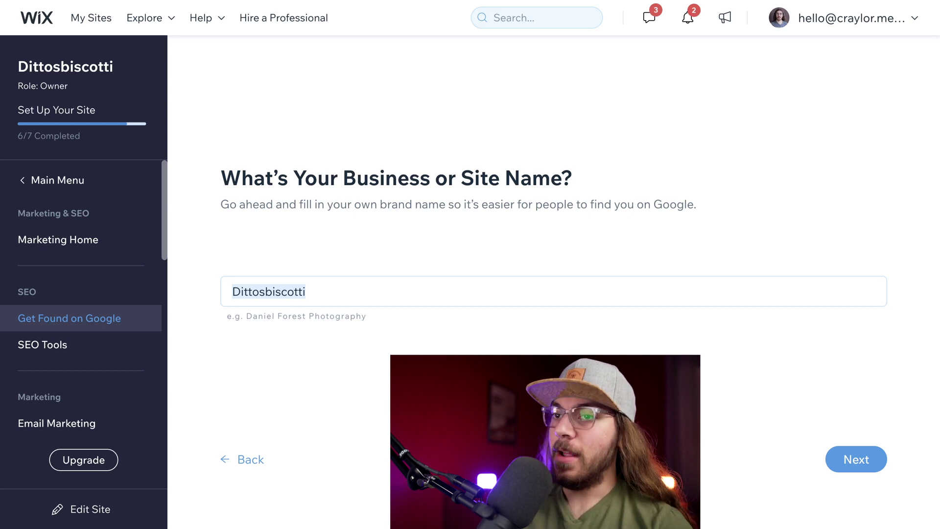
- Correct the business name to "Ditto's Biscotti" and continue to the business location question
click(260, 292)
text(')
key(Right)
key(Delete)
text(B)
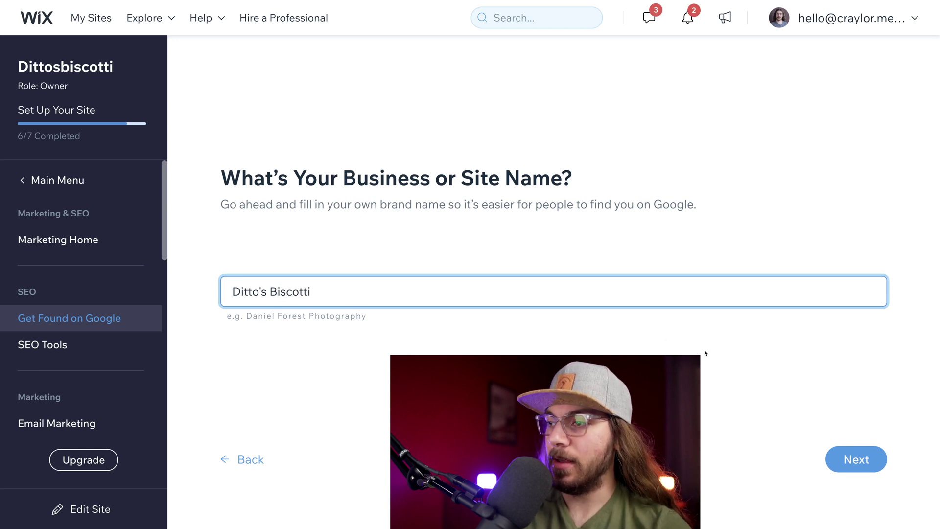
click(848, 455)
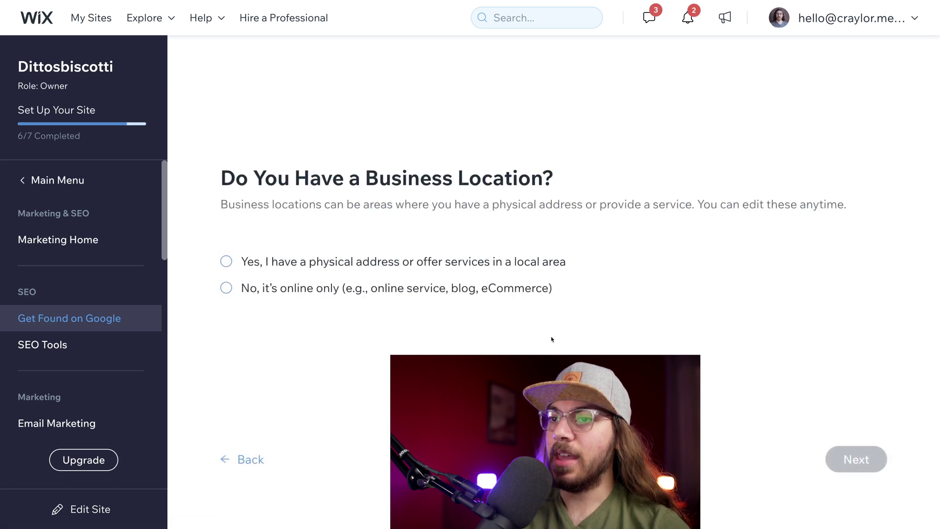
- Answer the business location question with "No, it's online only" and continue to the business description
click(227, 261)
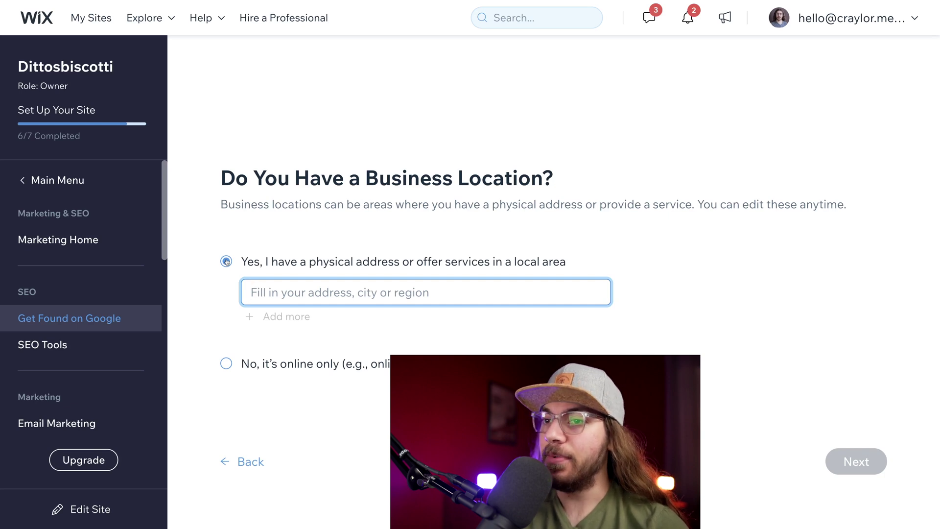
click(269, 365)
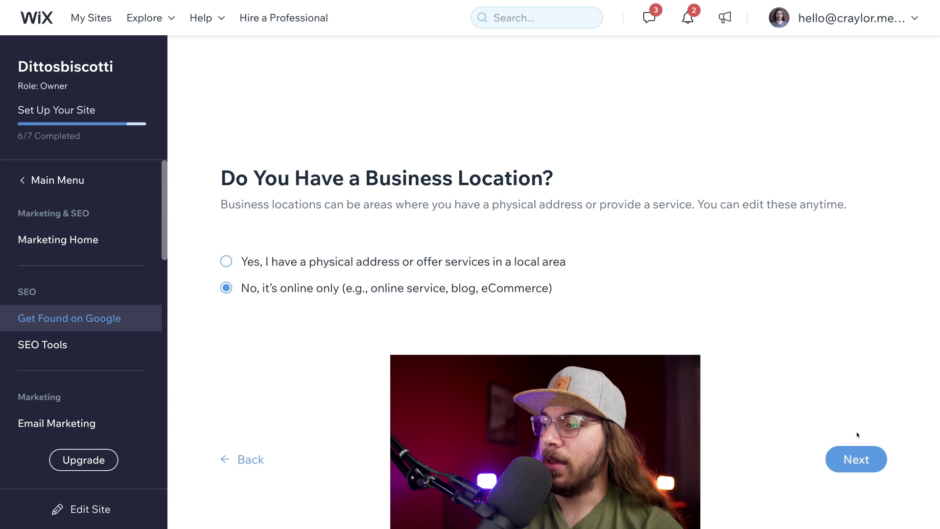
click(867, 458)
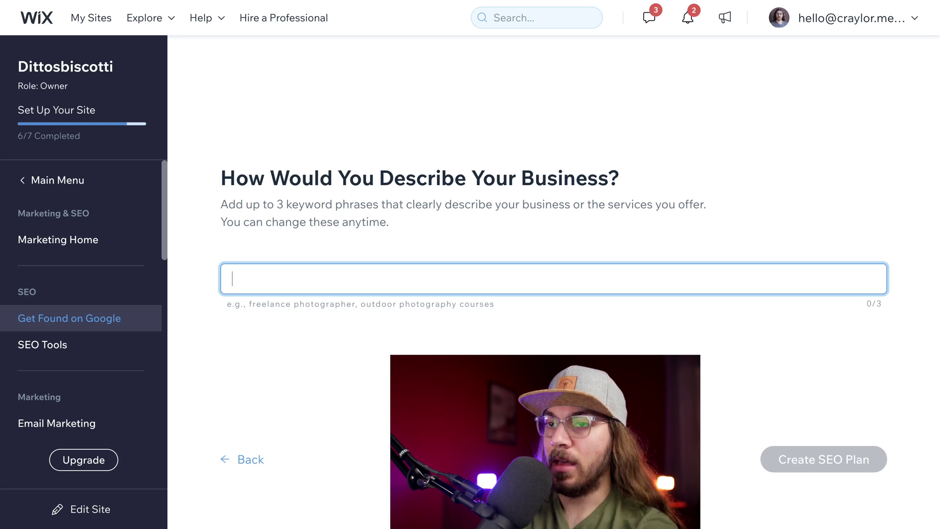
- Add the keyword phrases "biscotti", "cookies" and "baked goods", and create the SEO plan
text(biscotti)
key(Return)
text(cookies)
key(Return)
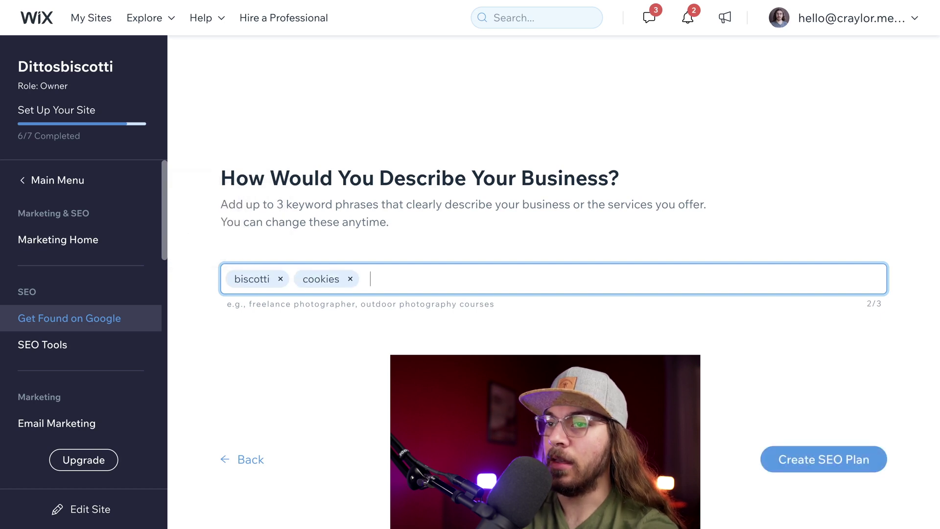
text(baked goods)
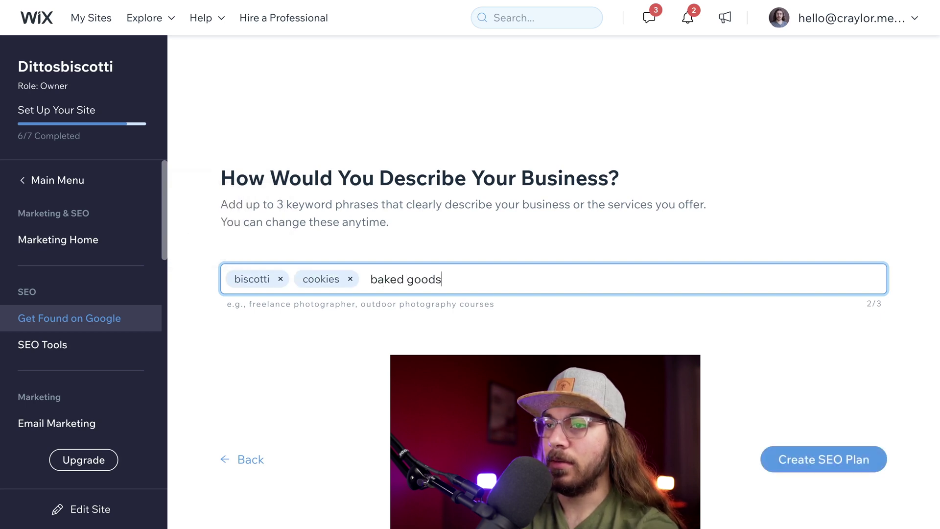
key(Return)
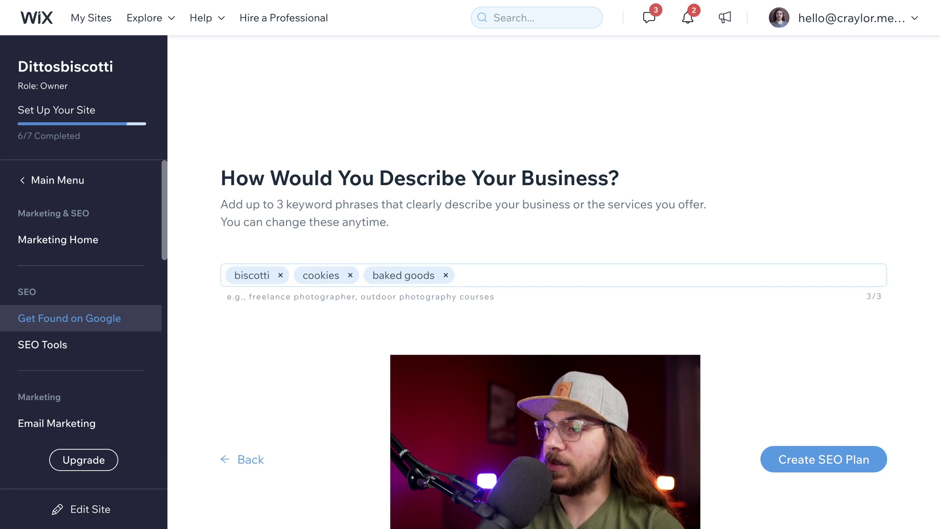
click(809, 466)
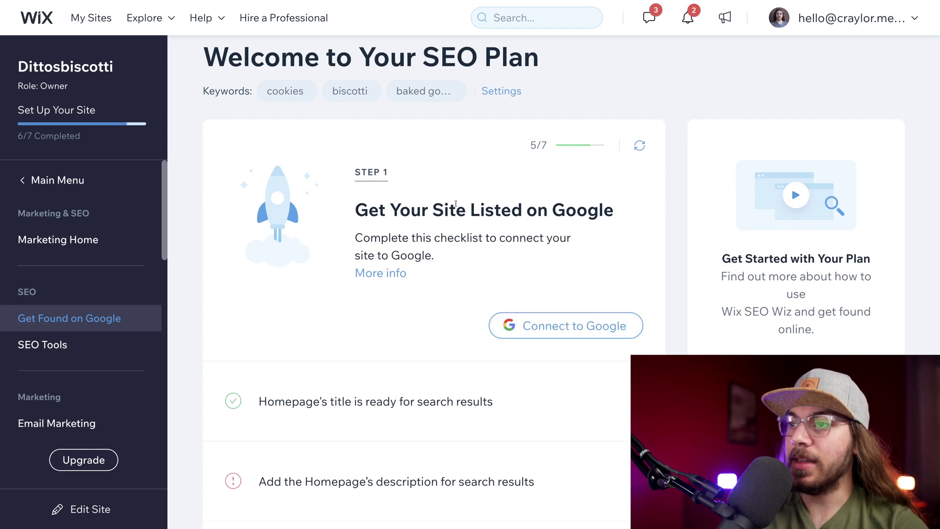
- Review the SEO plan checklist and expand the homepage title item to examine its current SEO title
scroll(580, 224, down, 1)
scroll(580, 224, down, 3)
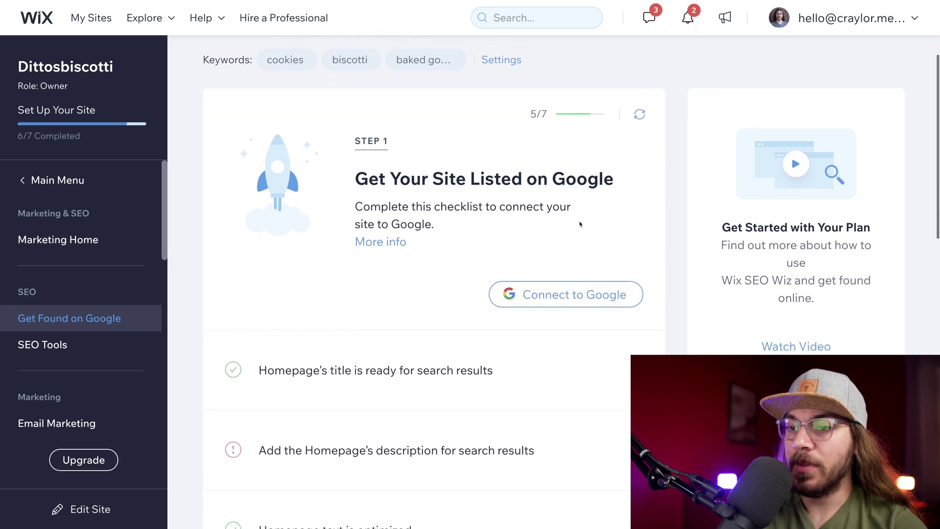
scroll(580, 224, down, 1)
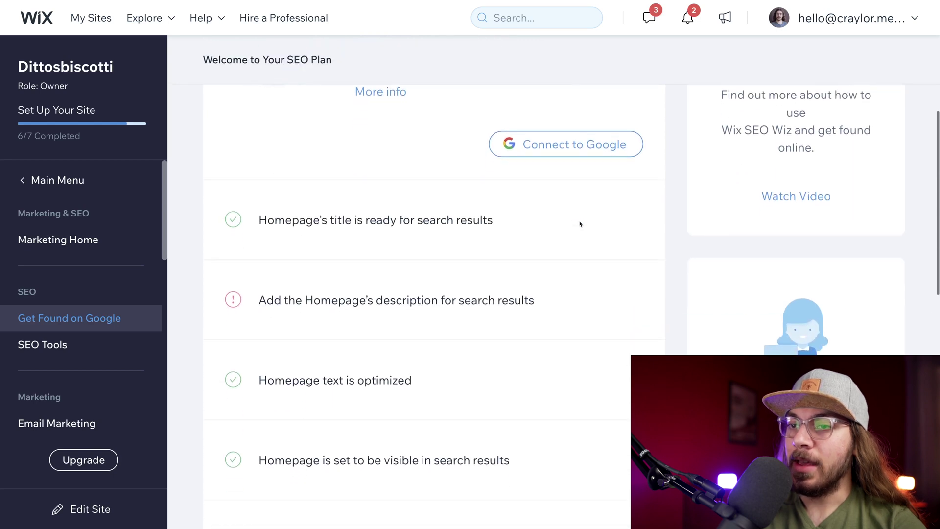
mouse_move(286, 312)
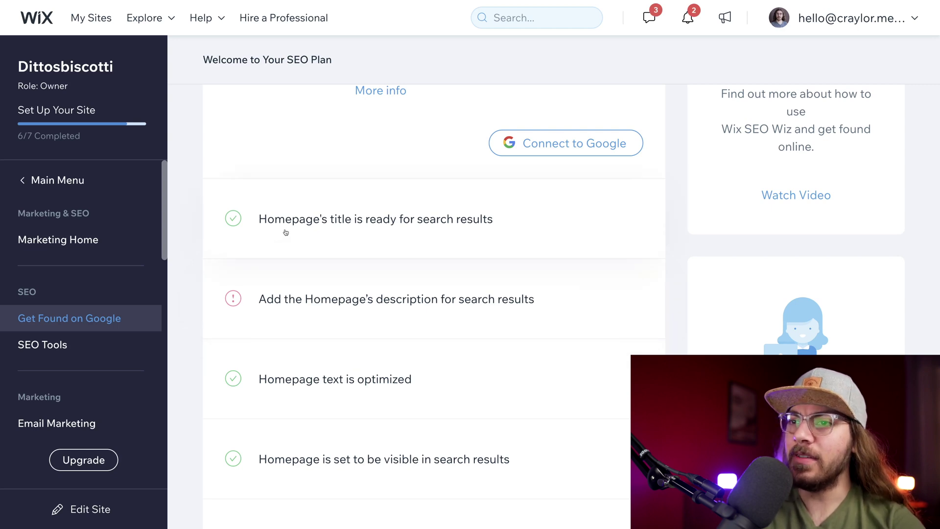
scroll(285, 232, down, 1)
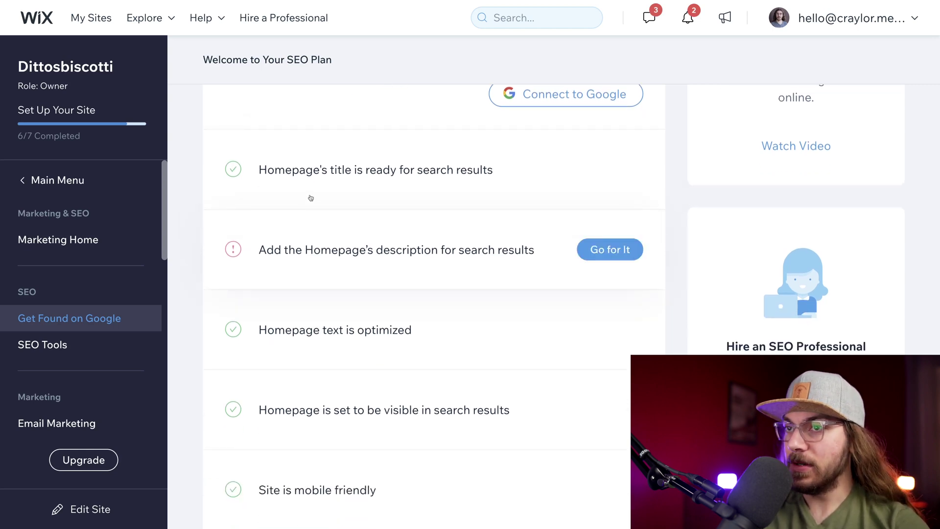
click(317, 179)
scroll(317, 179, down, 1)
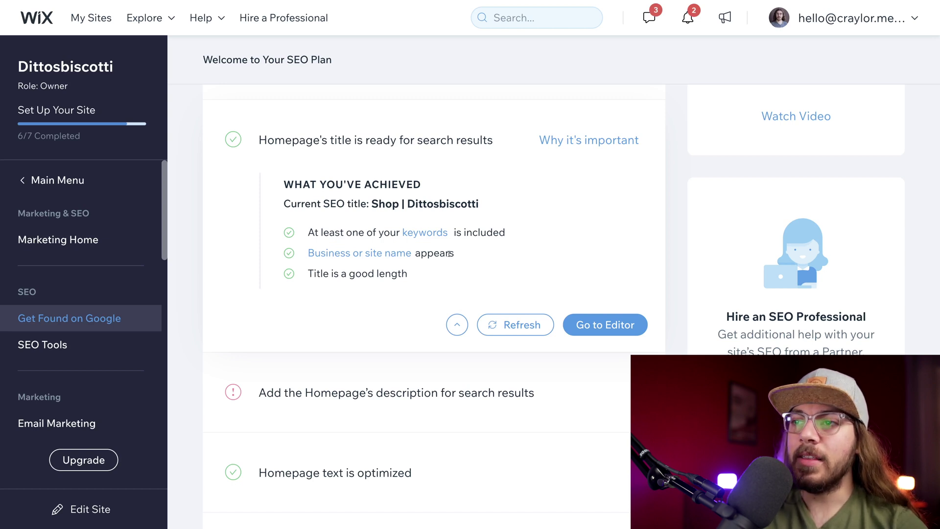
drag(479, 204, 410, 199)
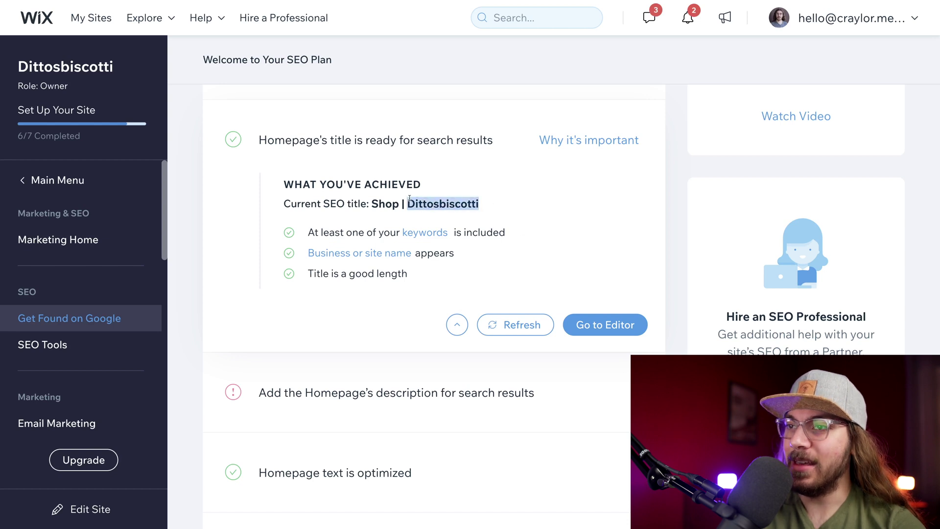
click(551, 198)
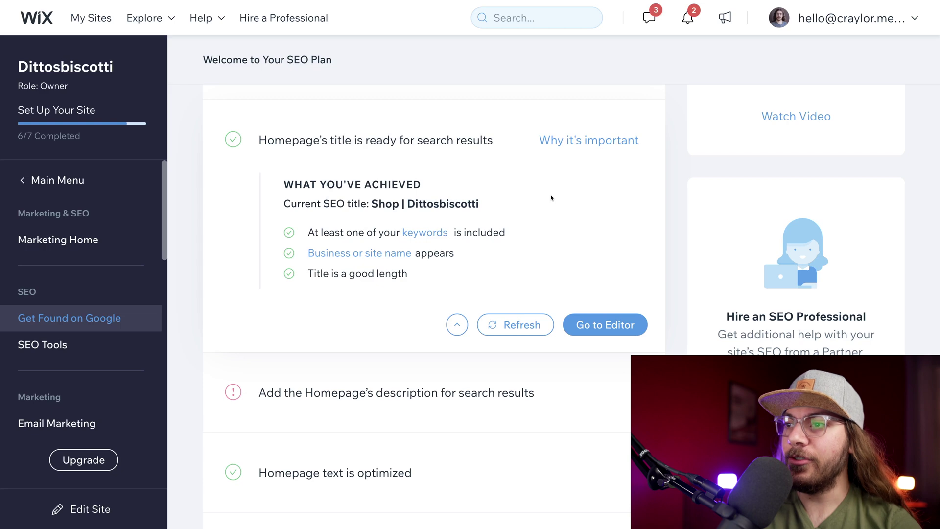
- Open the site editor from the homepage title item and set the Shop page's SEO title to "Shop | Ditto's Biscotti"
click(605, 332)
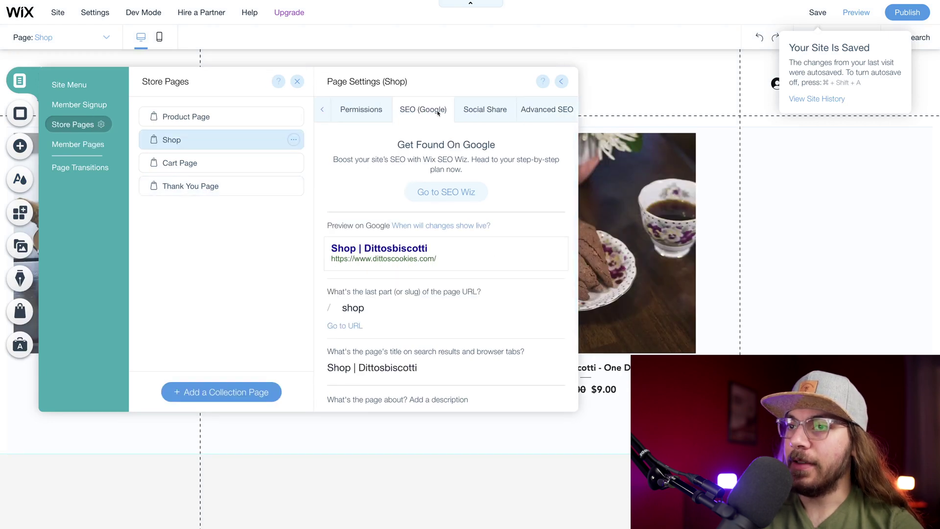
scroll(421, 296, down, 3)
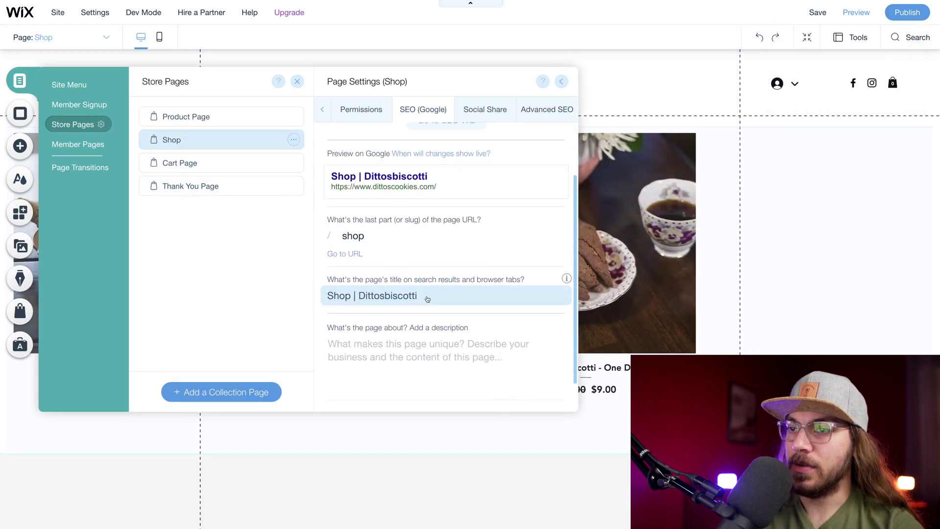
click(396, 295)
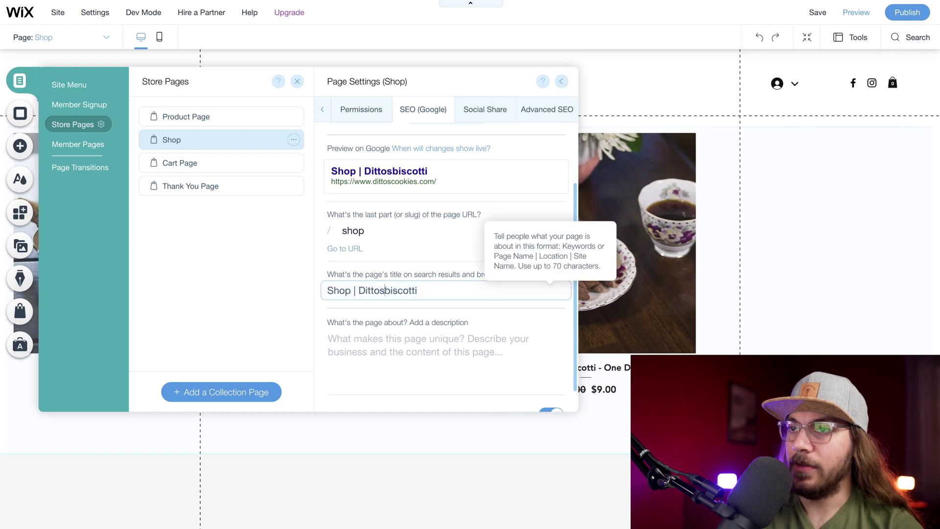
click(384, 290)
key(Delete)
text(B)
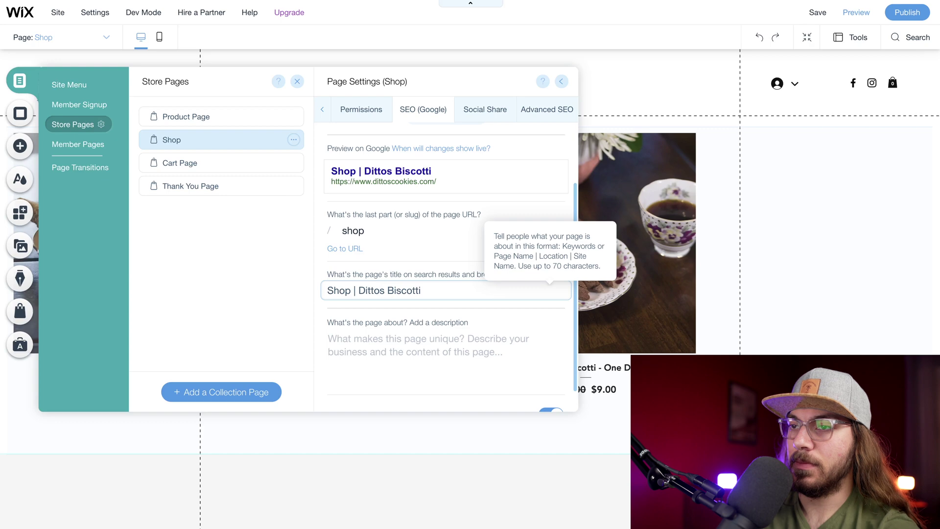
click(381, 290)
text(')
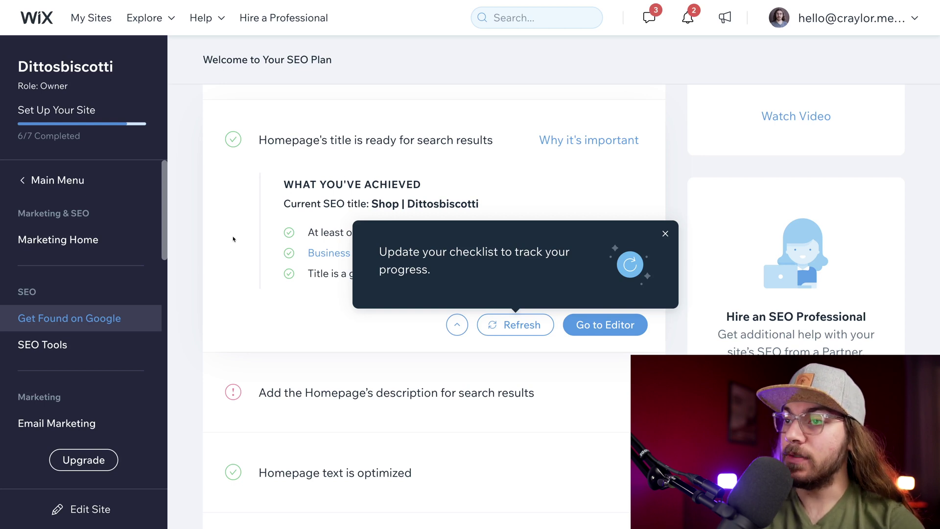
- Refresh the homepage title item in the SEO checklist and check the current SEO title
click(517, 324)
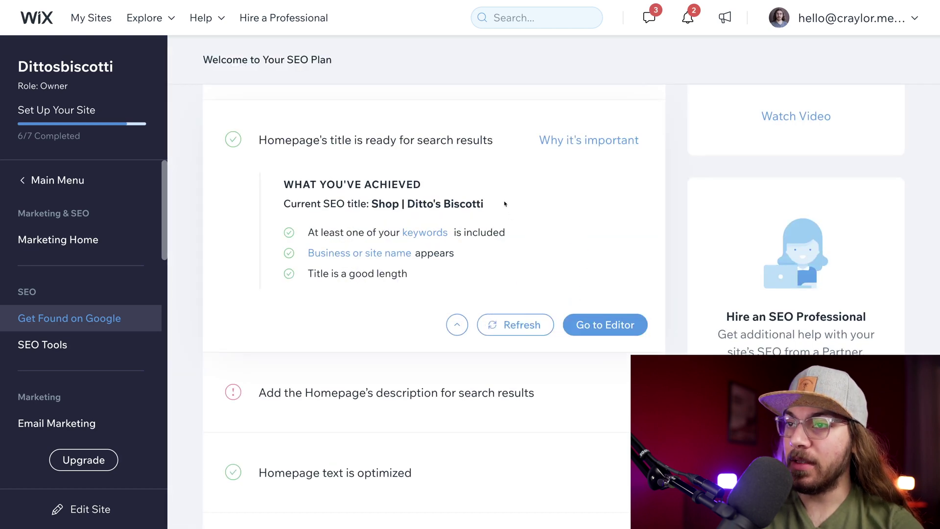
drag(486, 203, 367, 200)
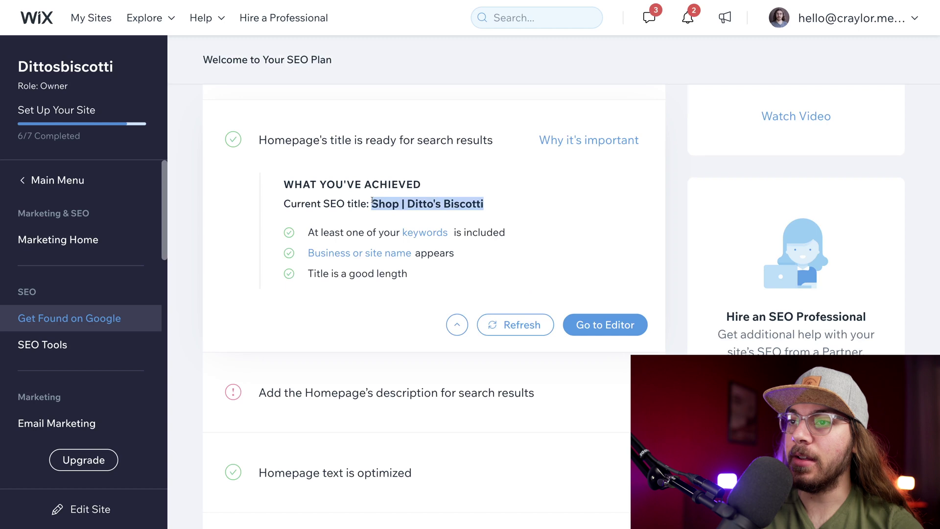
click(453, 187)
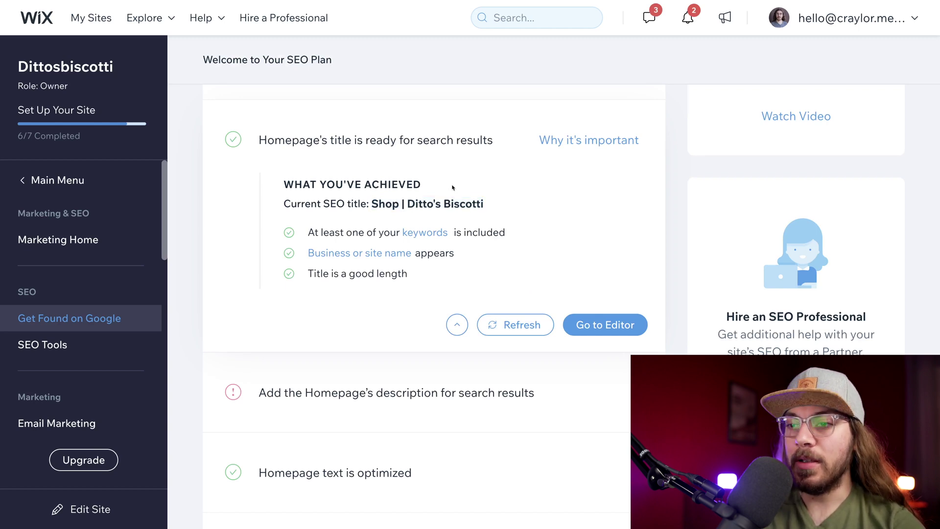
- Expand the checklist item for adding the homepage's description and open the site editor from it
scroll(450, 271, down, 3)
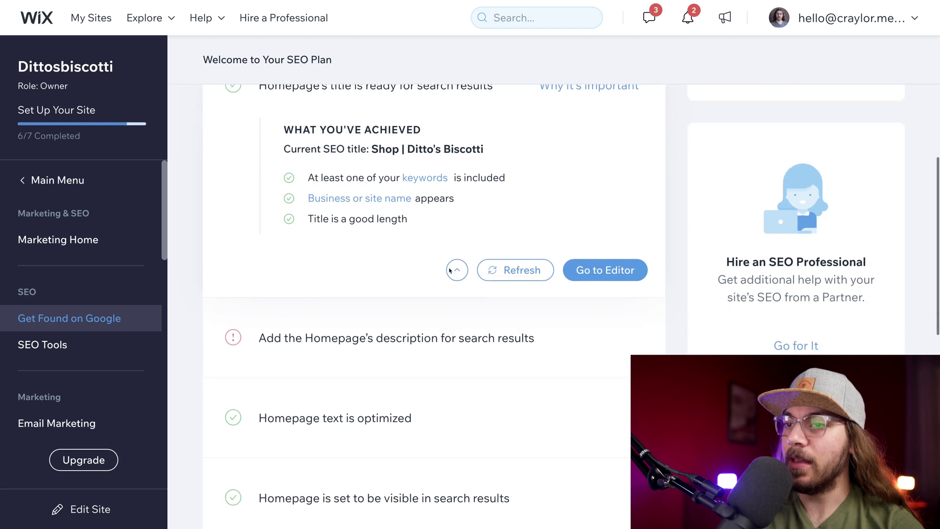
mouse_move(419, 296)
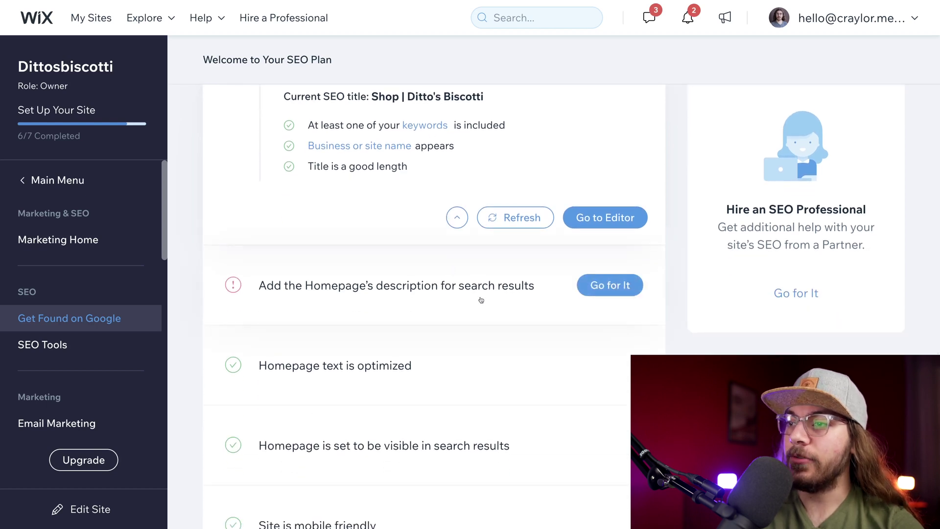
click(592, 288)
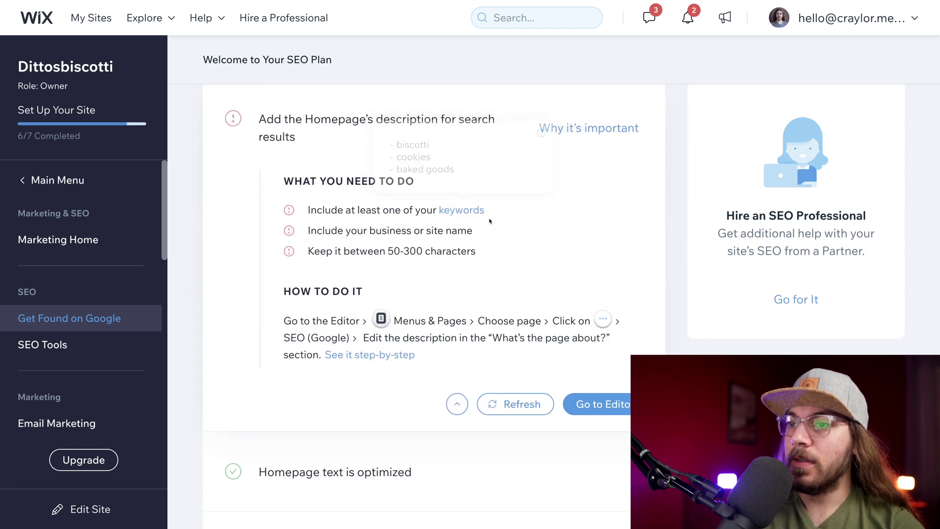
click(622, 407)
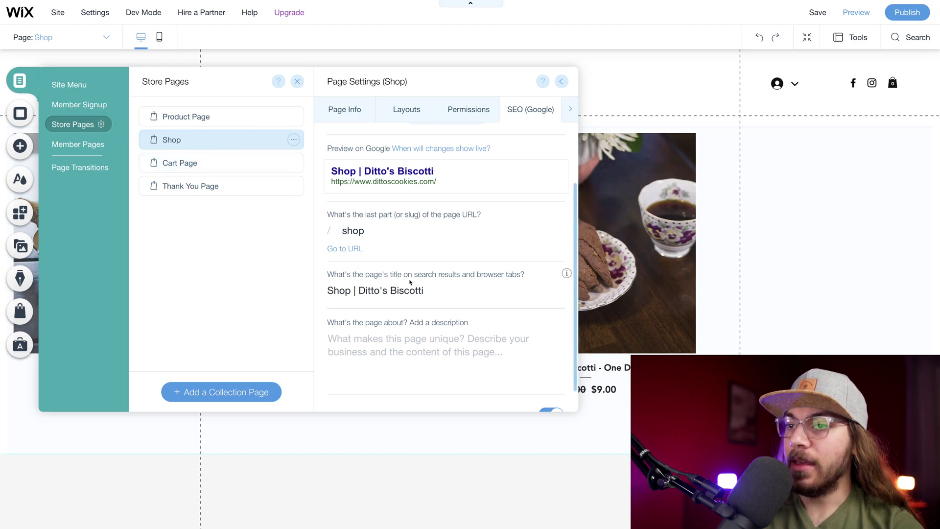
- Set the Shop page's SEO description to "Ditto's Biscotti offers hand made cookies and baked goods for any occasion."
scroll(417, 296, down, 1)
click(417, 328)
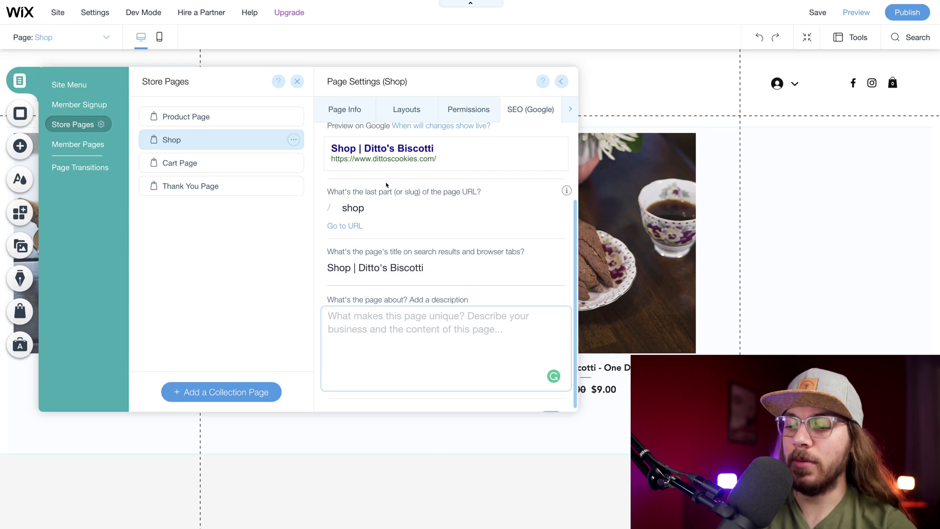
text(This is a test)
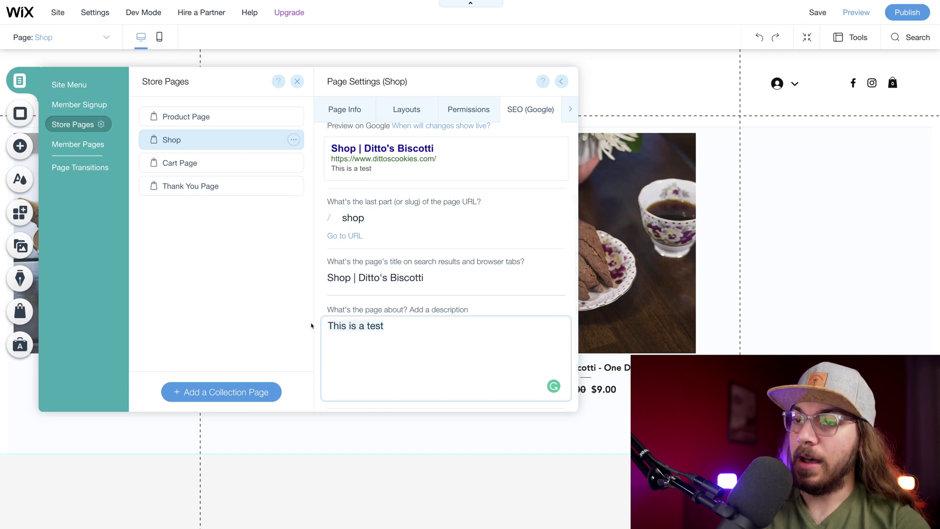
key(BackSpace)
text(Ditto's Biscotti)
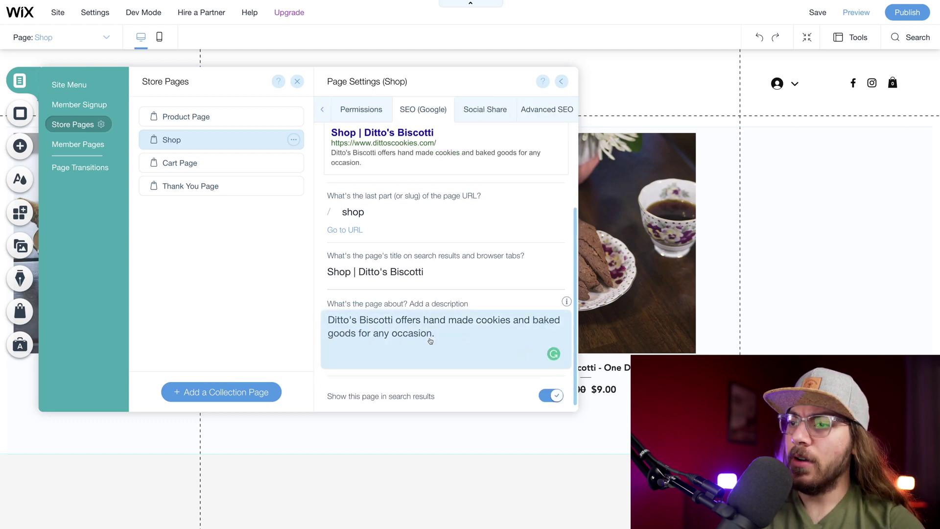
- Publish the site and close the Shop page settings and the store pages list
click(905, 12)
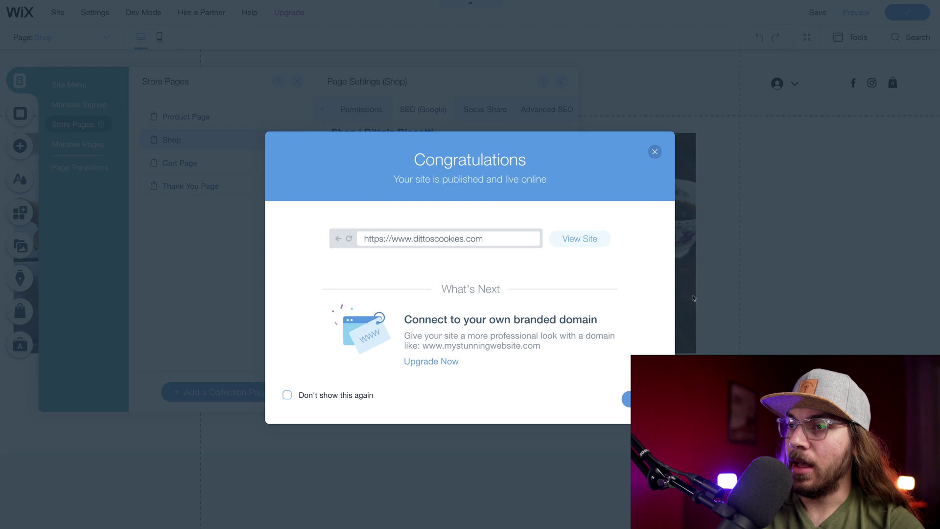
click(627, 399)
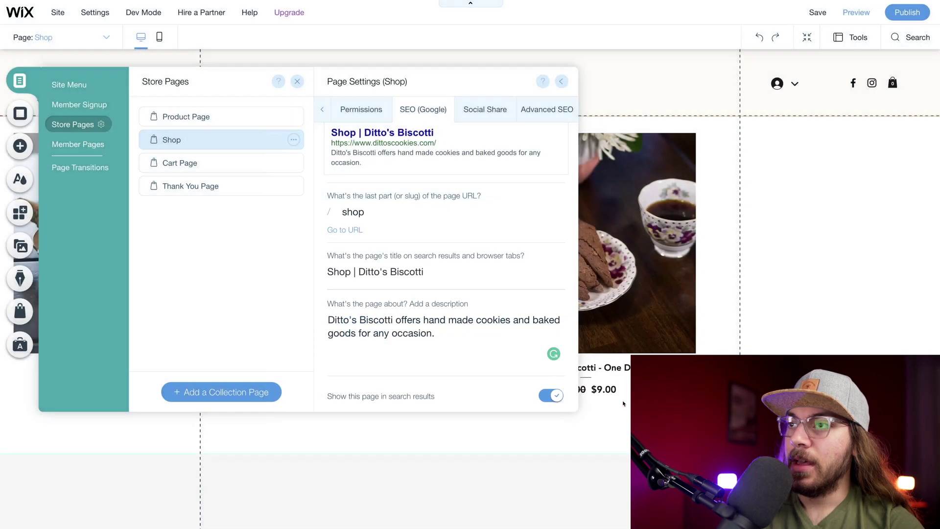
click(559, 81)
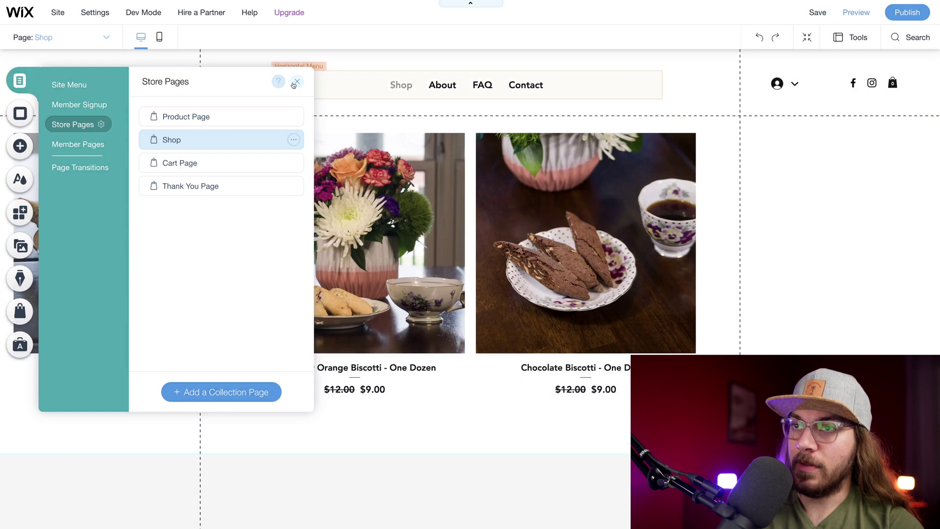
click(296, 82)
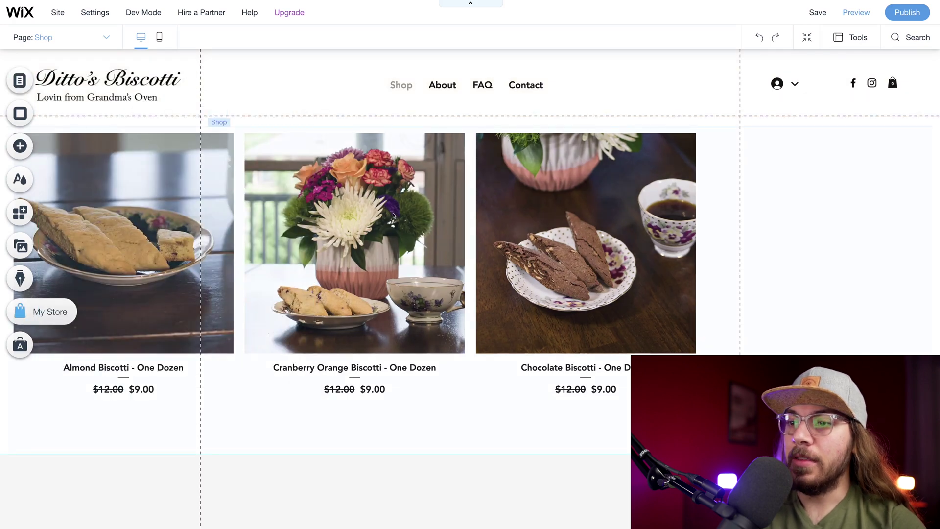
- In the homepage welcome paragraph, add "cookies" after "biscotti", append "Shop our baked goods today.", and publish the site
scroll(396, 215, down, 2)
scroll(396, 218, down, 4)
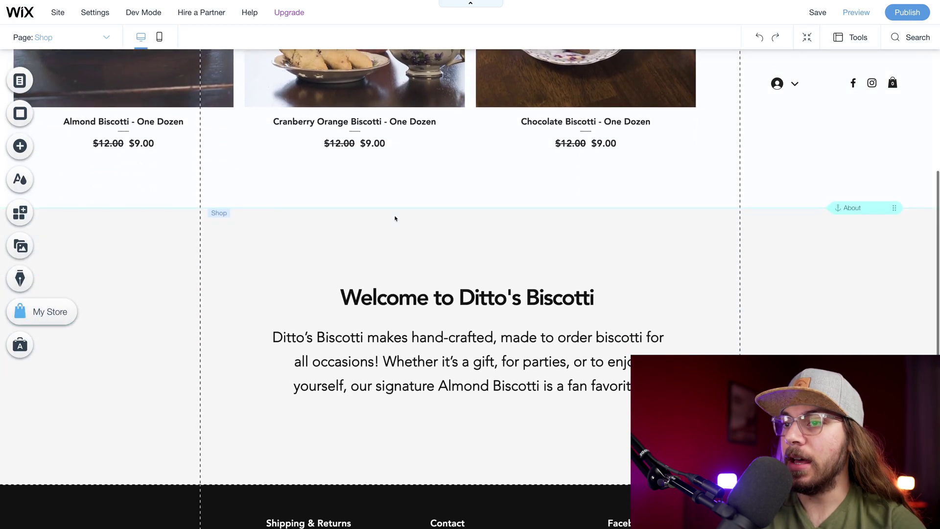
scroll(395, 218, down, 1)
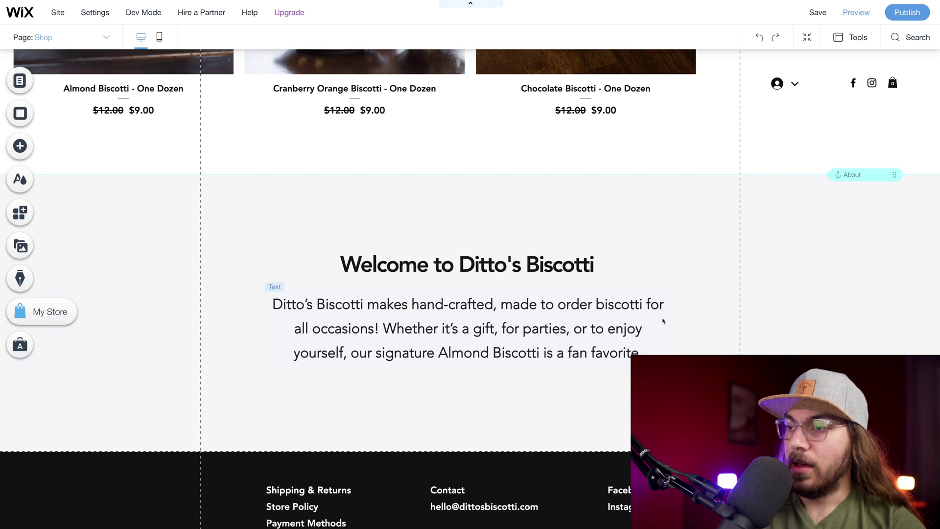
click(621, 305)
double_click(622, 305)
click(631, 305)
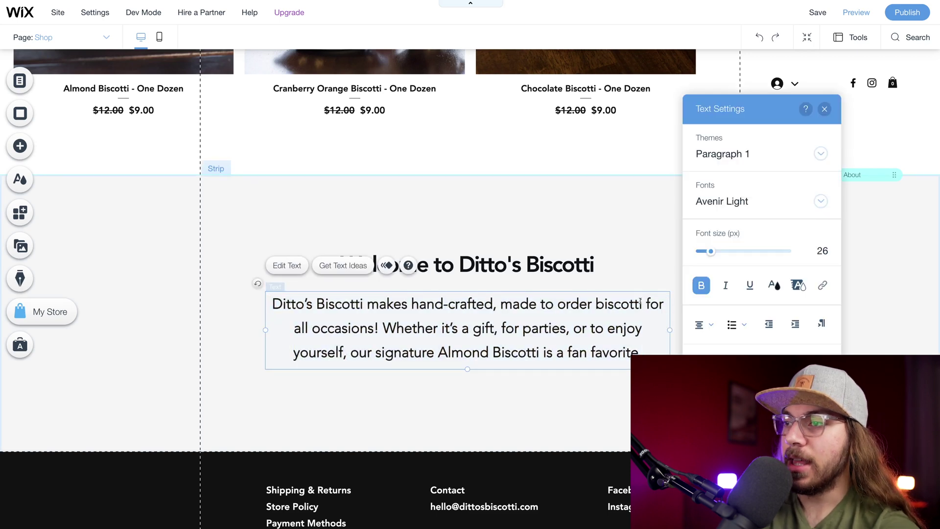
text(cookies)
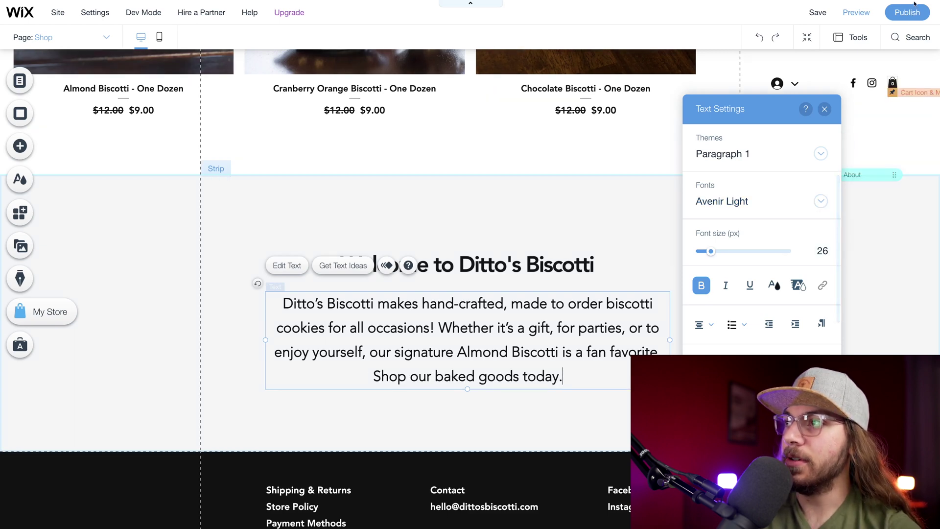
click(910, 11)
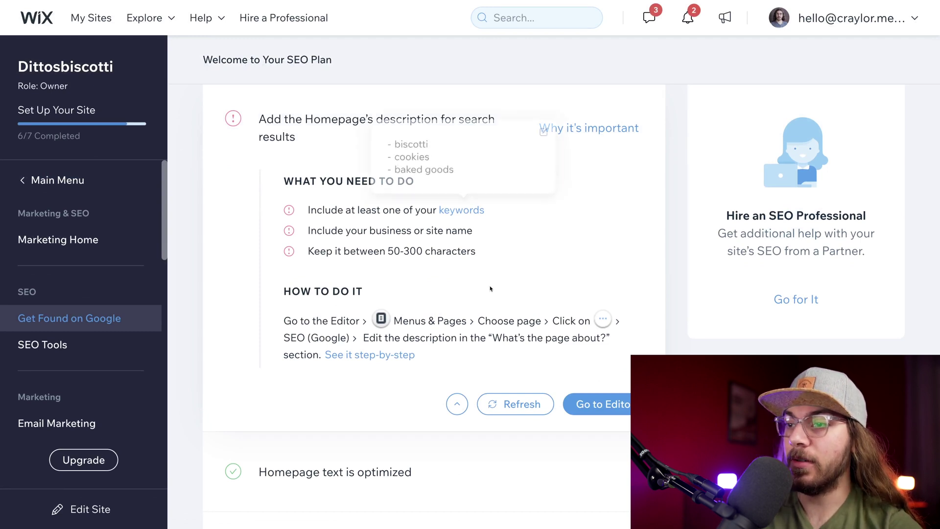
- Refresh the homepage description item in the SEO plan and connect the site to Google Search Console from the checklist
click(517, 400)
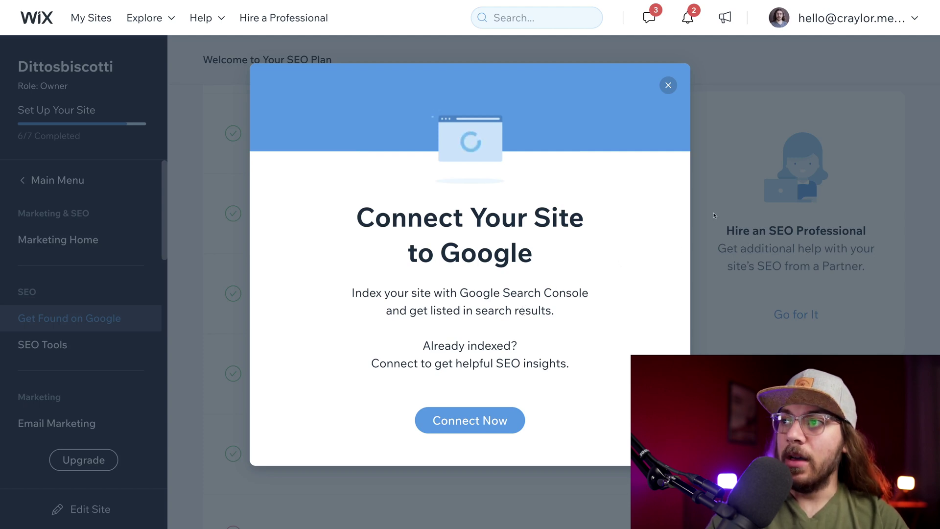
click(669, 85)
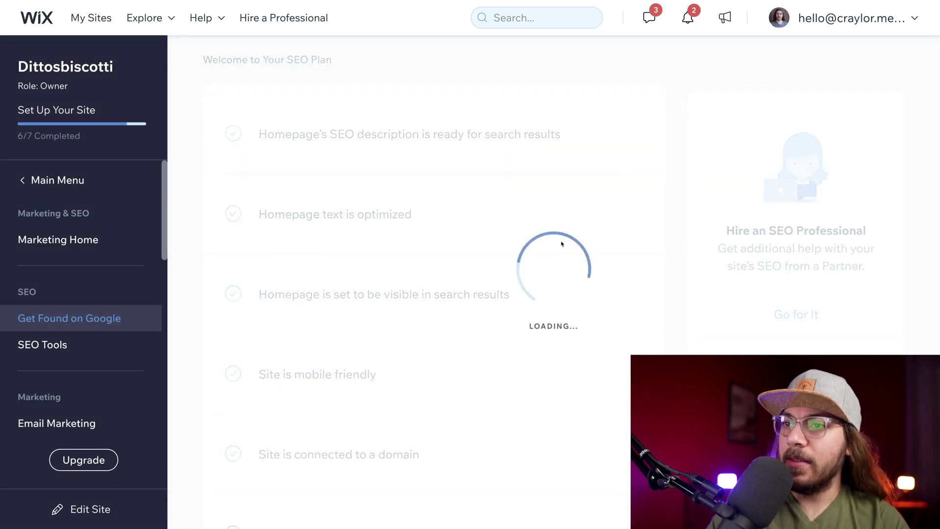
scroll(550, 232, down, 1)
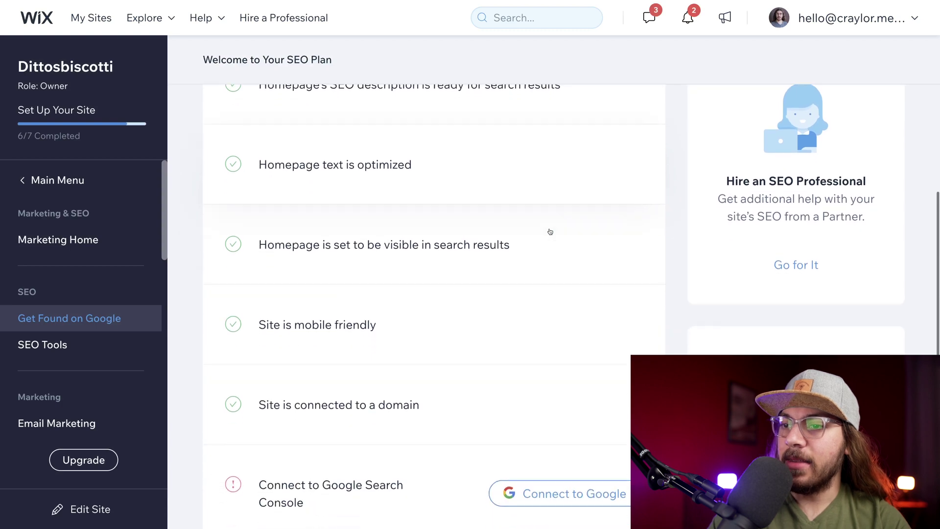
scroll(548, 230, down, 2)
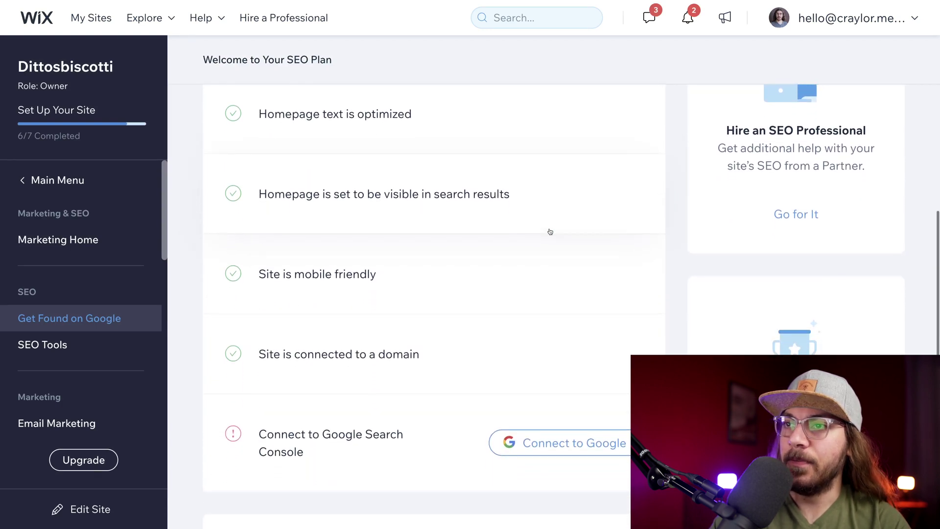
scroll(514, 291, down, 2)
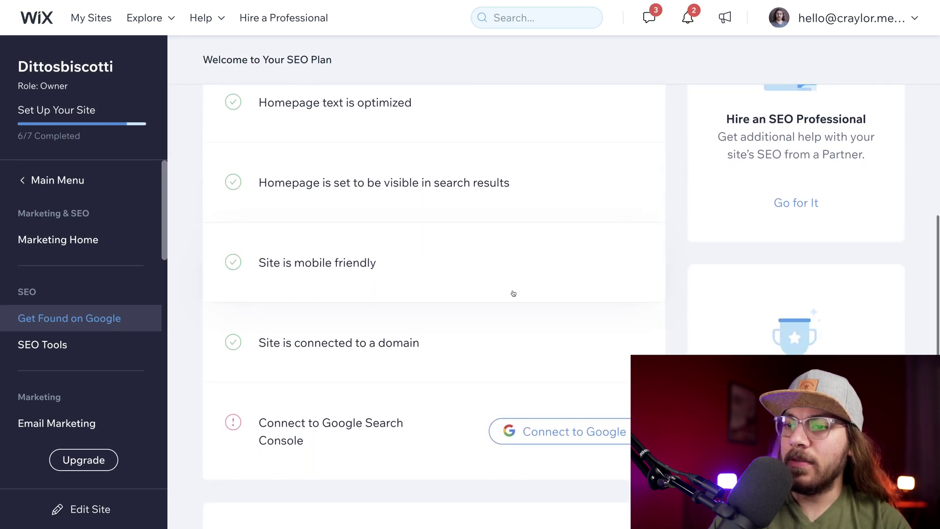
scroll(513, 292, down, 1)
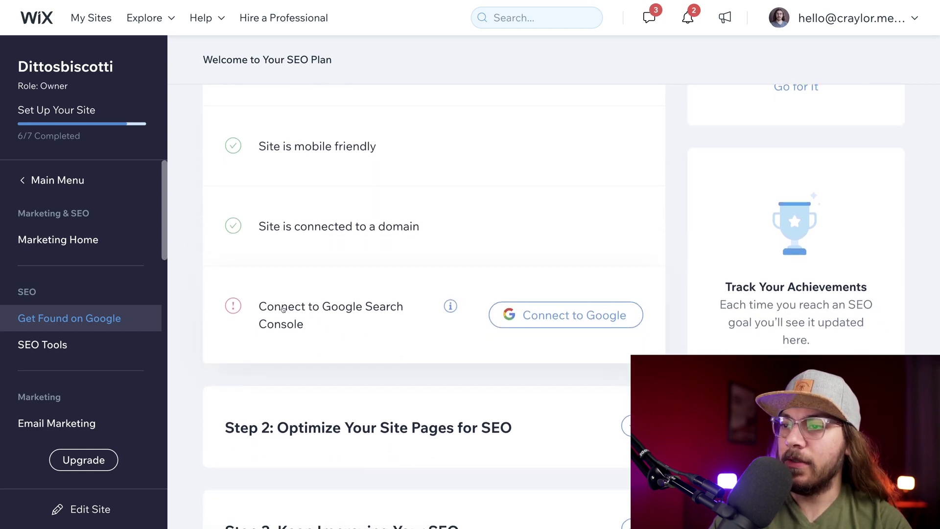
click(536, 318)
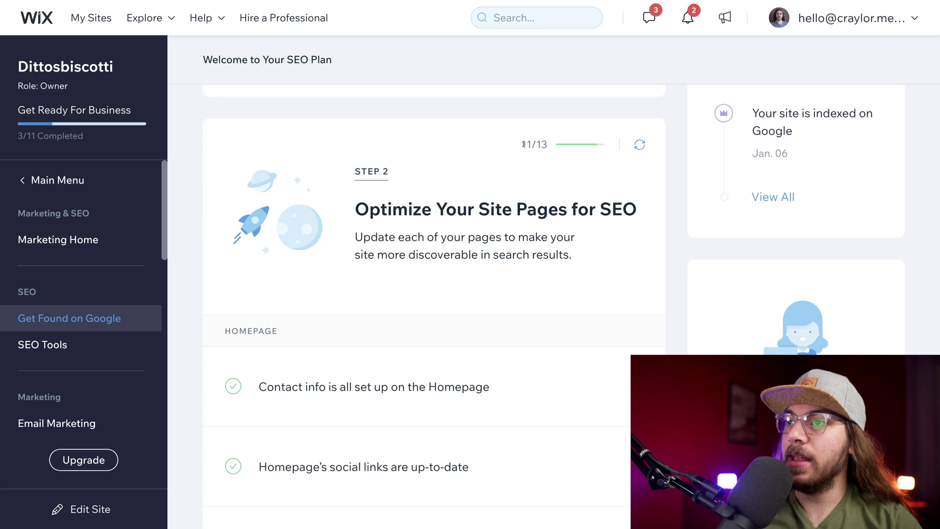
- Review the Step 2 page optimization checklist, expanding the full list to examine the Contact and FAQ page items
drag(523, 144, 545, 145)
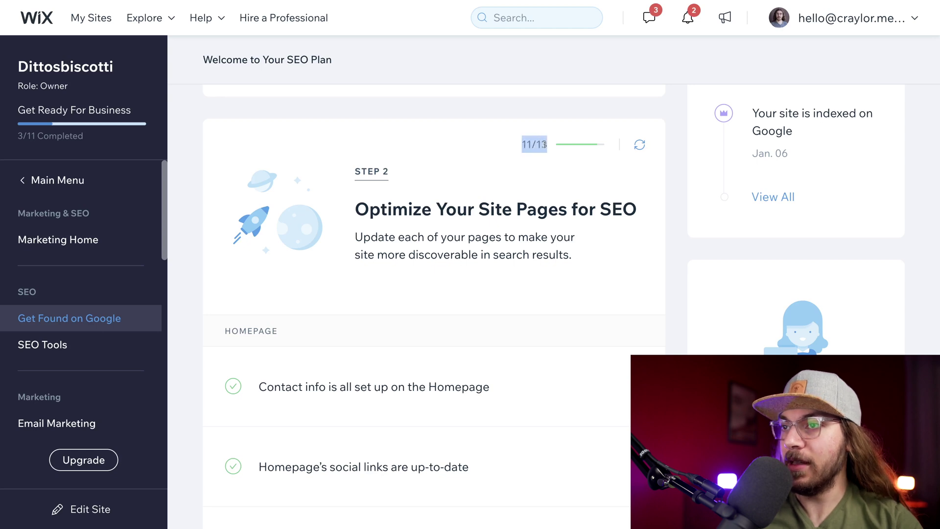
click(545, 177)
scroll(544, 176, down, 5)
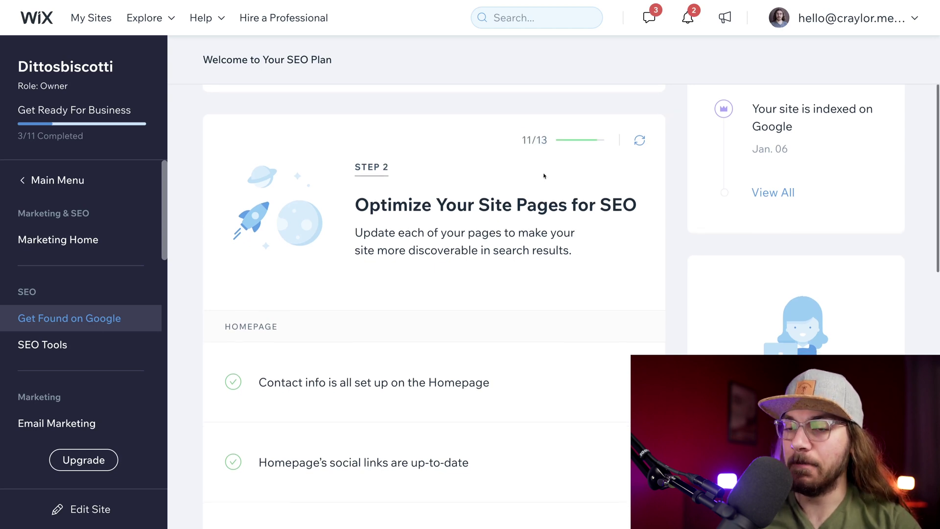
scroll(545, 178, down, 5)
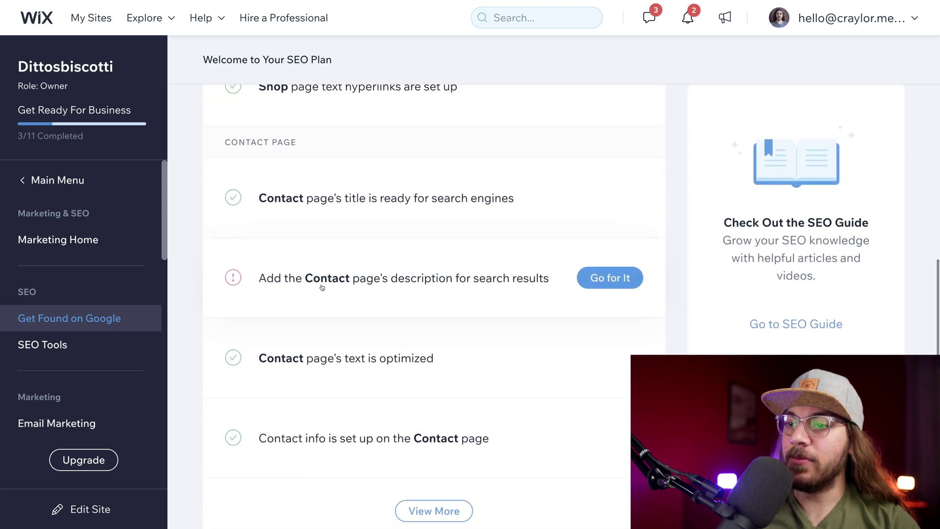
scroll(392, 295, down, 2)
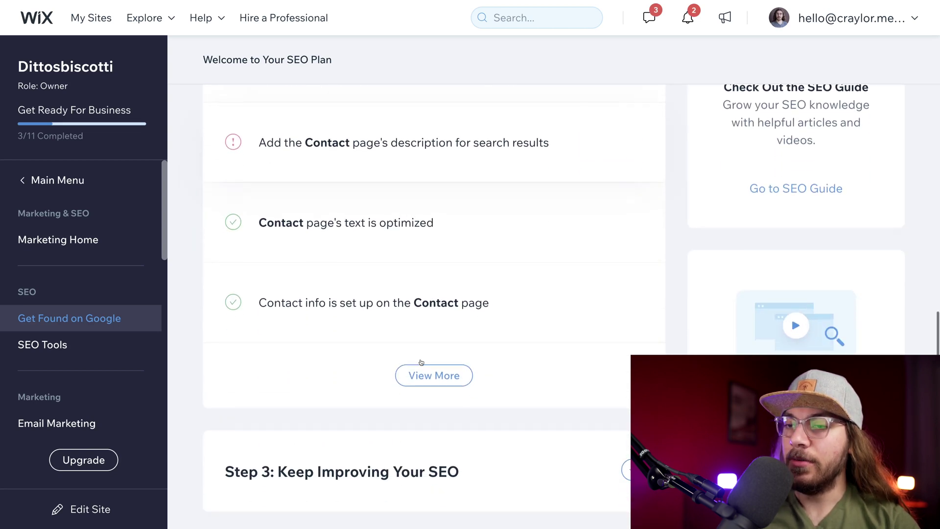
click(426, 375)
scroll(424, 373, down, 3)
scroll(424, 371, down, 2)
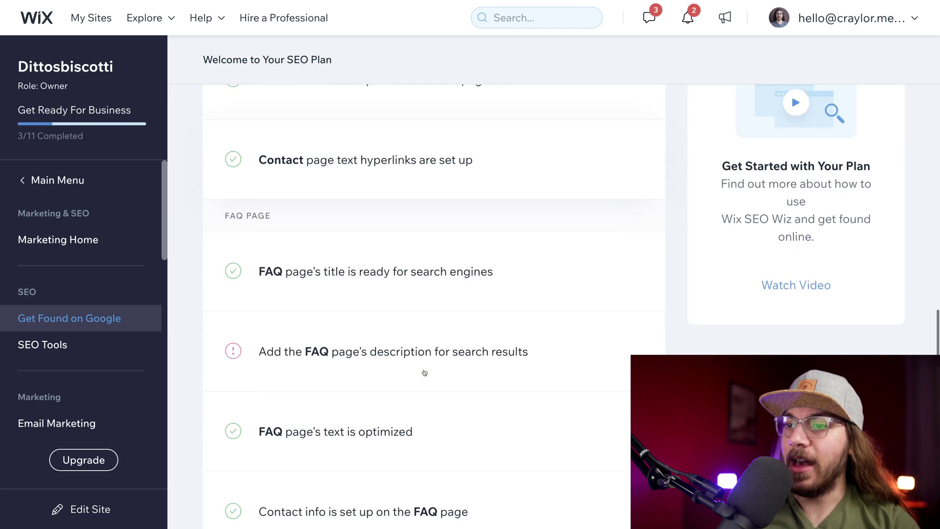
scroll(462, 361, down, 4)
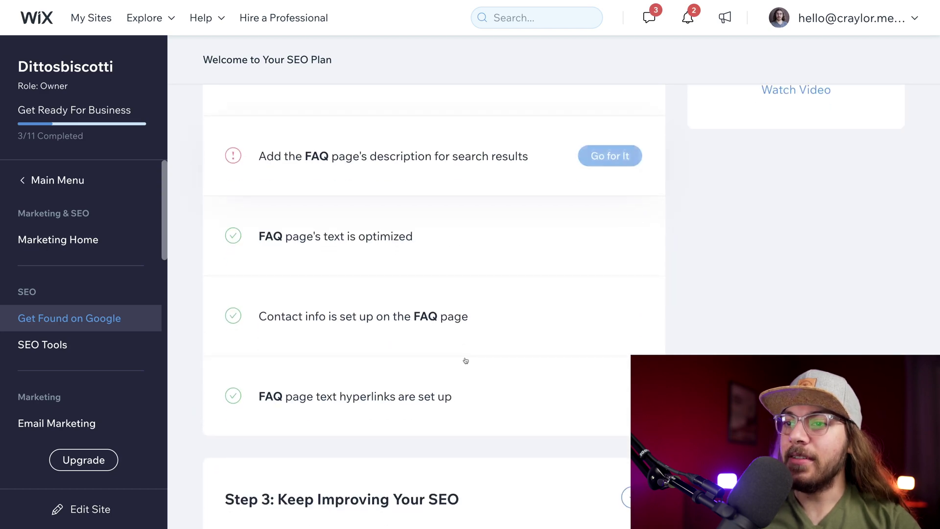
scroll(439, 324, down, 2)
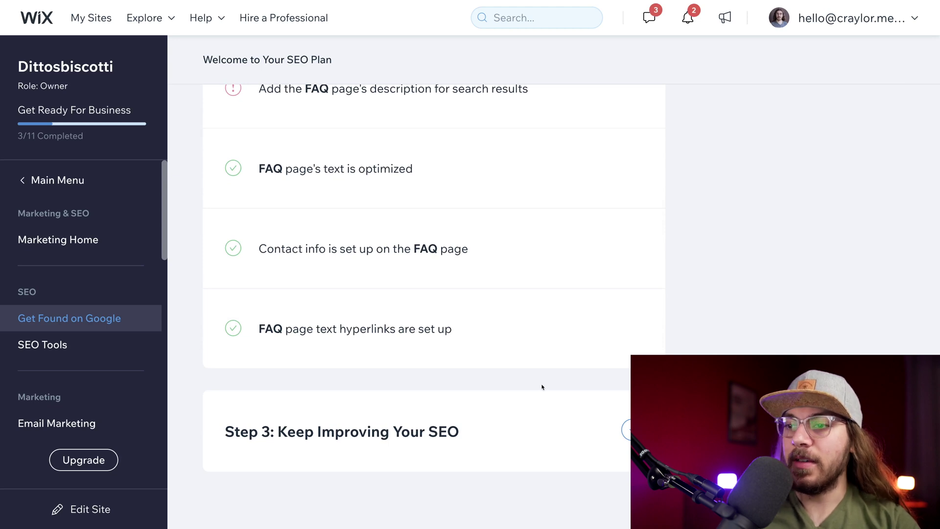
- Expand Step 3 of the SEO plan, go to the SEO Guide and open the article "Why Page Structure Is So Important"
click(626, 430)
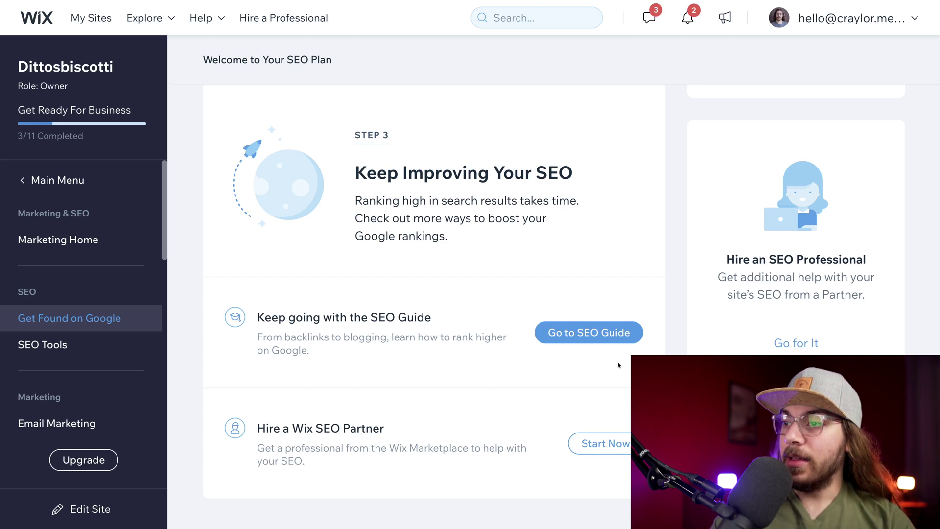
click(606, 342)
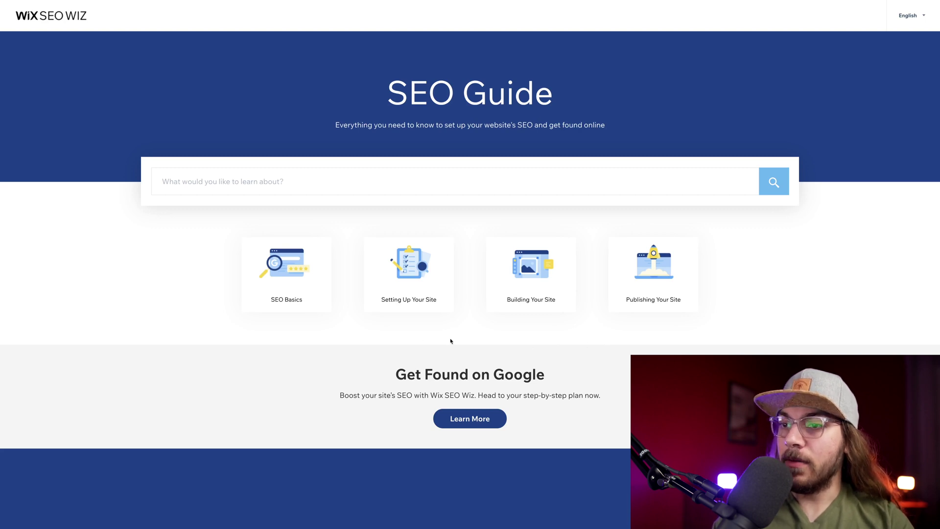
mouse_move(288, 299)
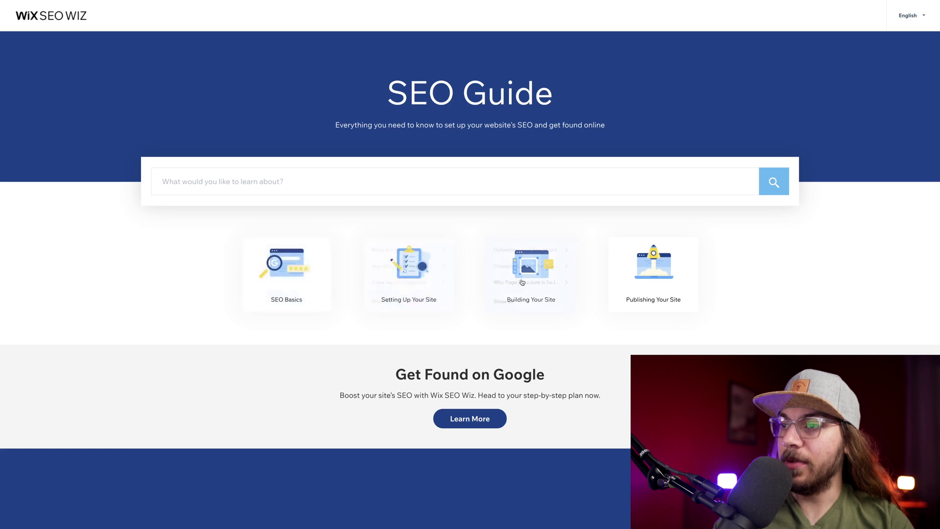
mouse_move(524, 281)
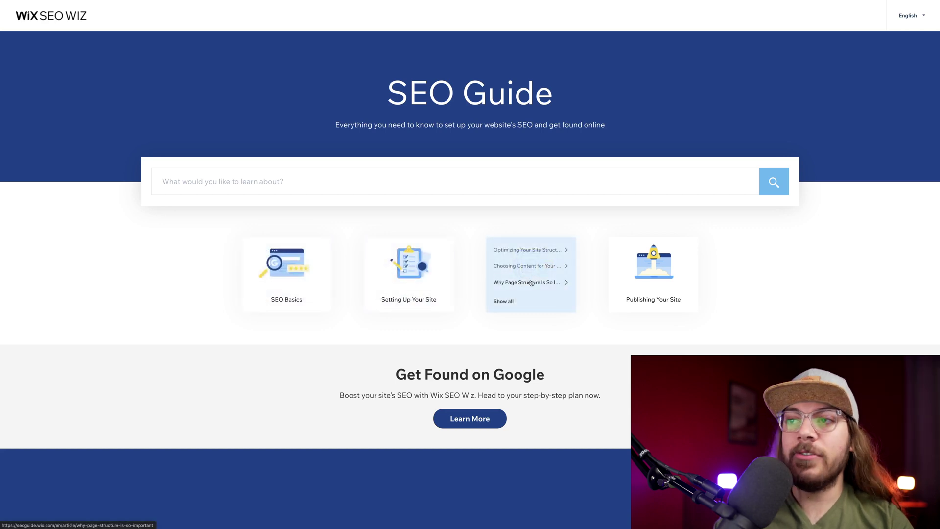
click(532, 282)
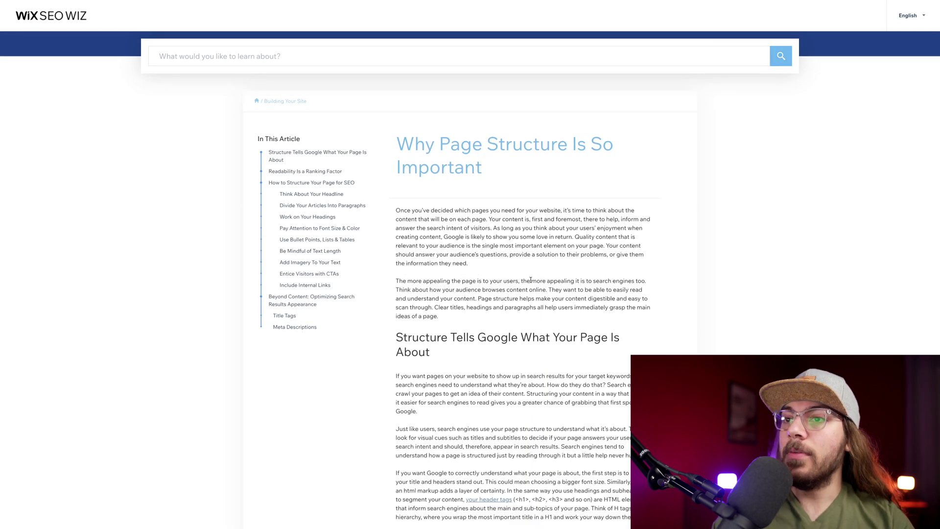
- Read the page structure article through its heading hierarchy, readability and "How to Structure Your Page for SEO" sections
scroll(530, 280, down, 4)
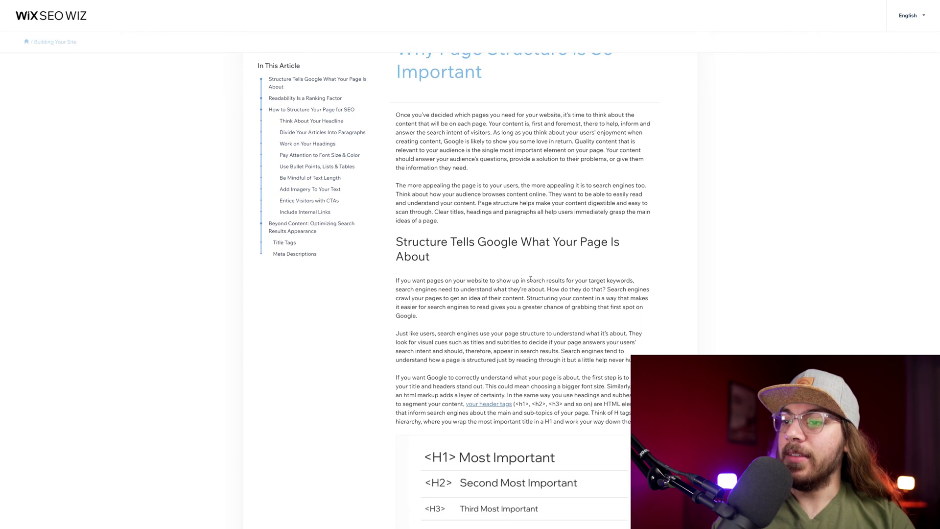
scroll(531, 279, down, 2)
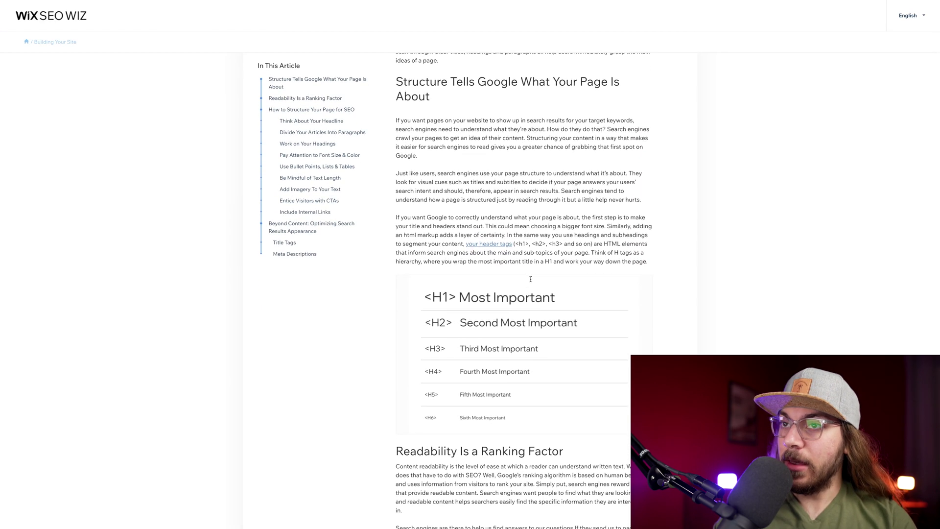
scroll(531, 282, down, 5)
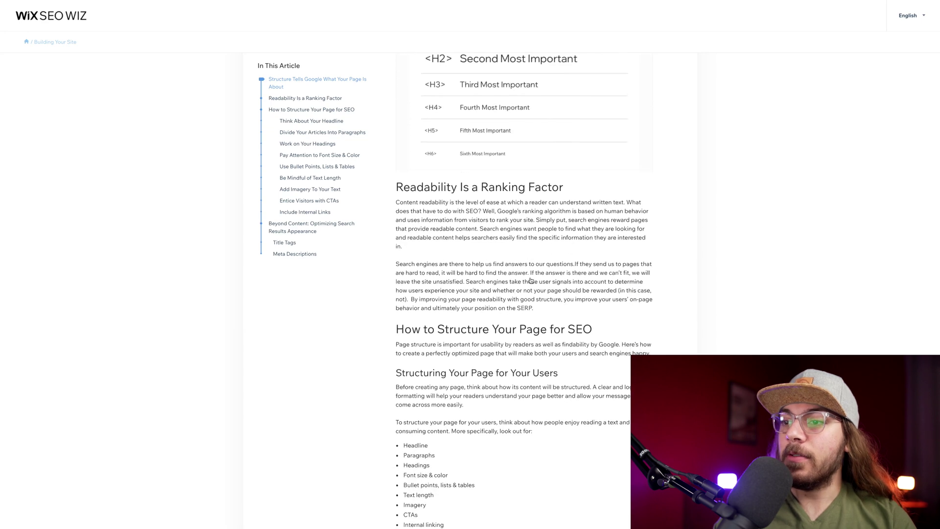
scroll(530, 280, down, 6)
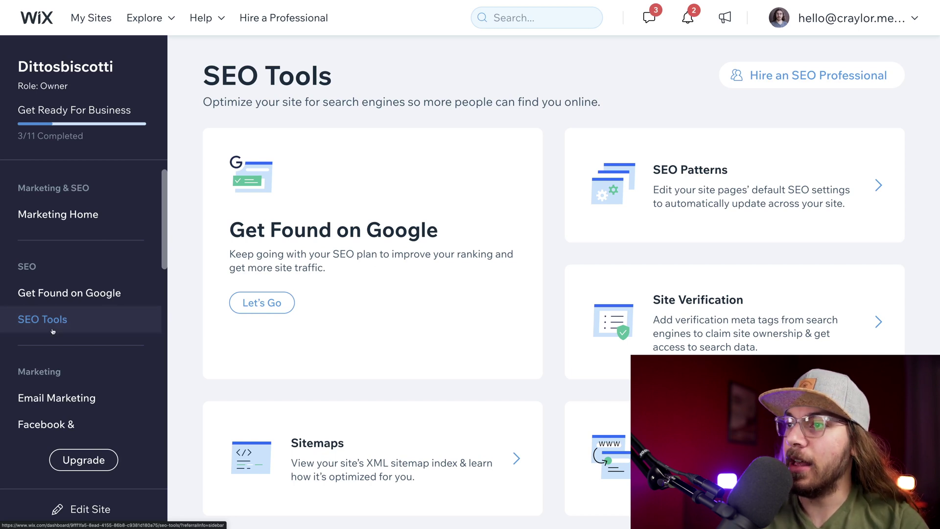
- Open Site Verification in the site's SEO Tools and review the listed search engines and helpful tips
click(104, 319)
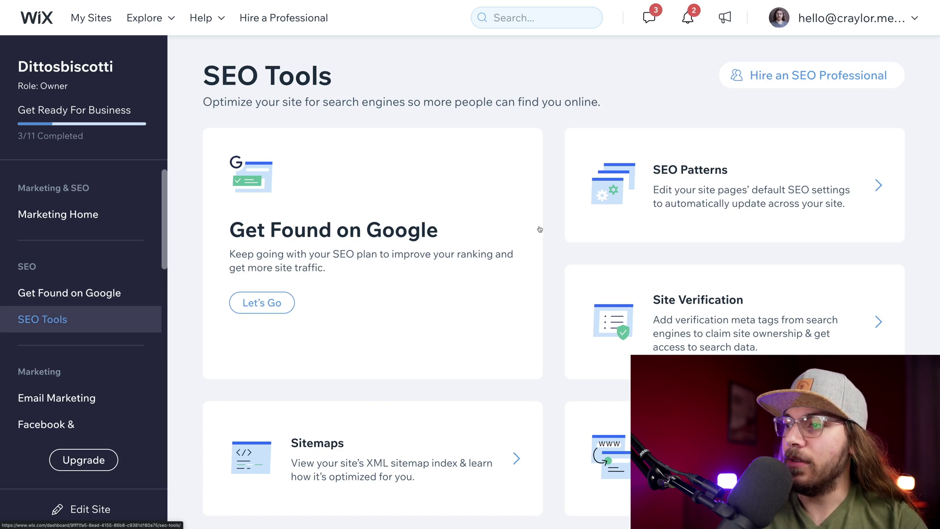
click(738, 318)
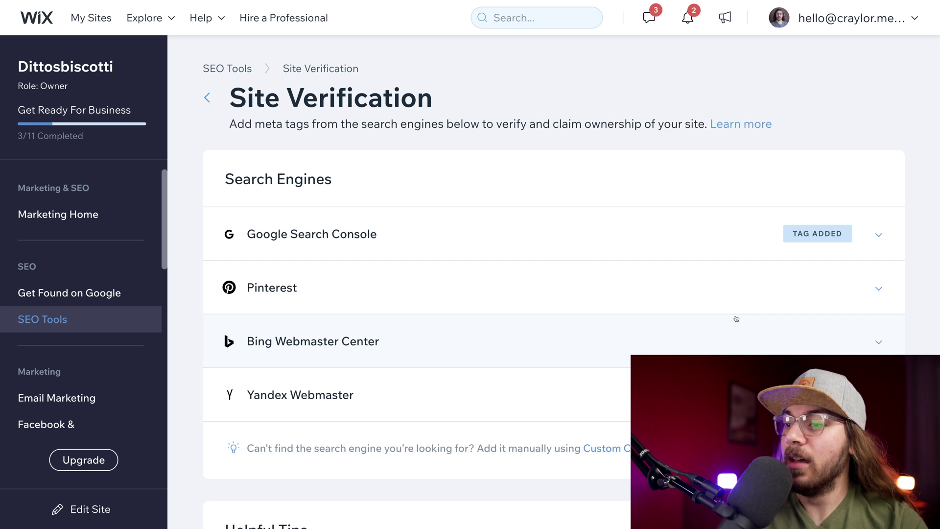
scroll(712, 347, down, 4)
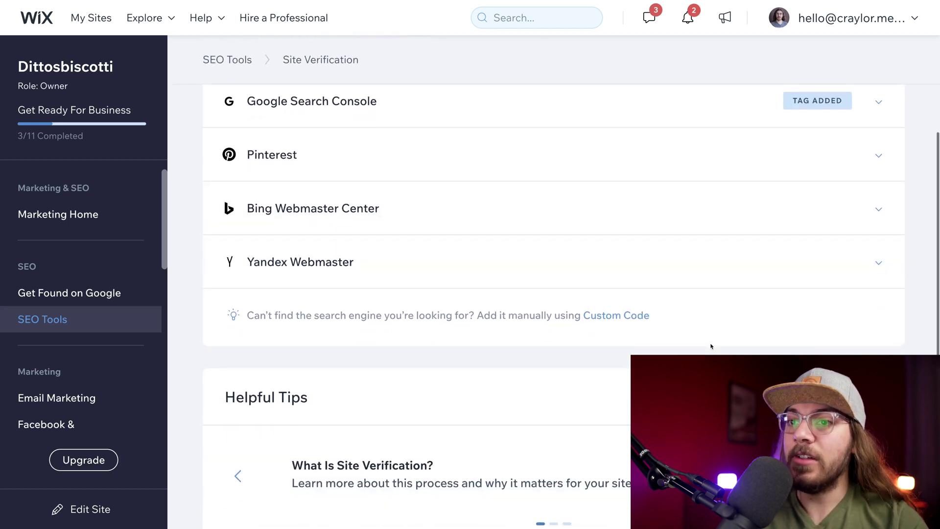
scroll(710, 343, up, 4)
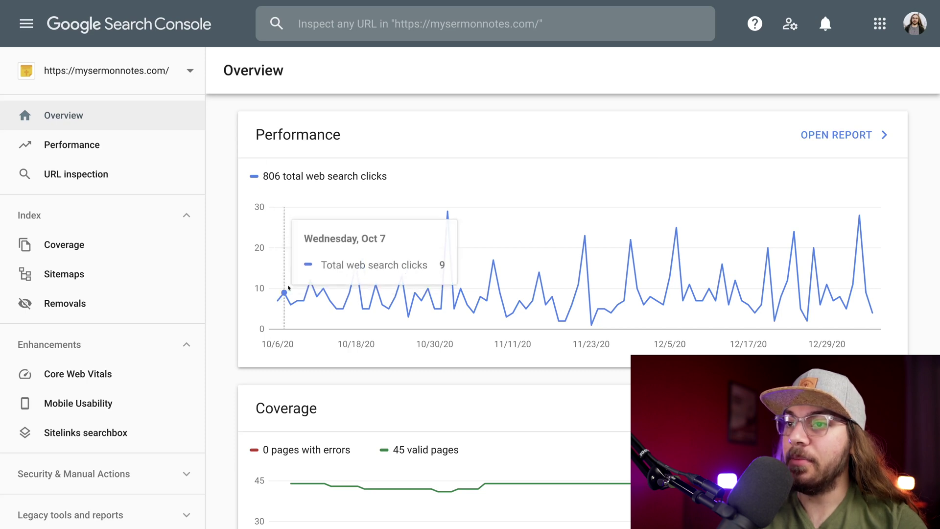
- Switch to Google Search Console and examine the mysermonnotes.com overview, from the daily search clicks to coverage and enhancements
mouse_move(313, 290)
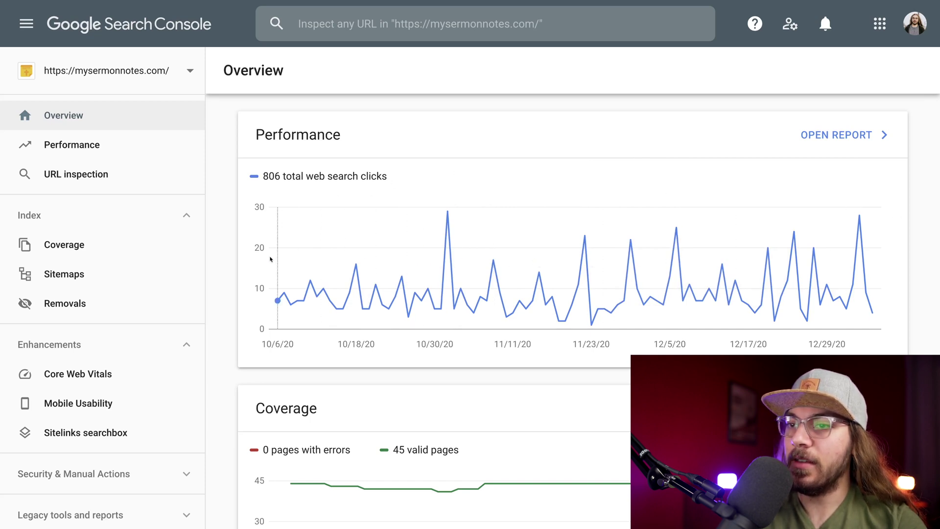
mouse_move(269, 260)
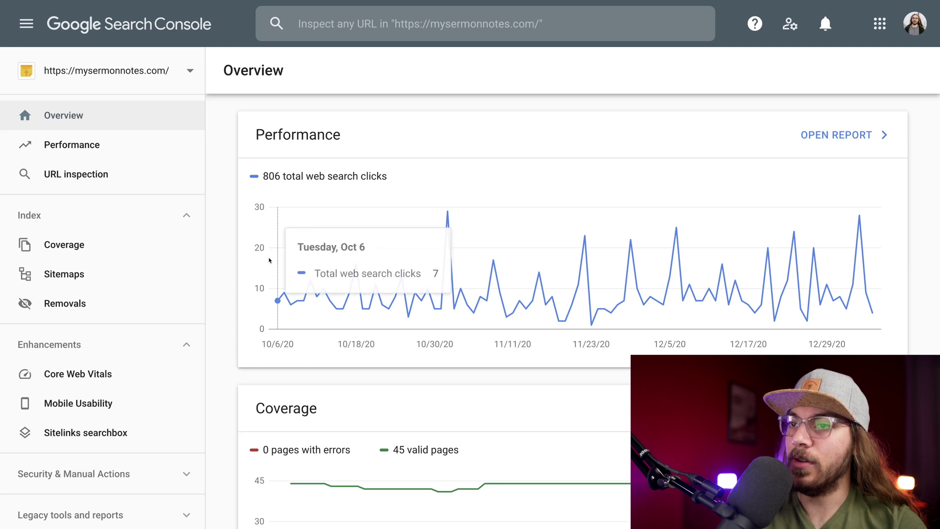
scroll(274, 259, down, 7)
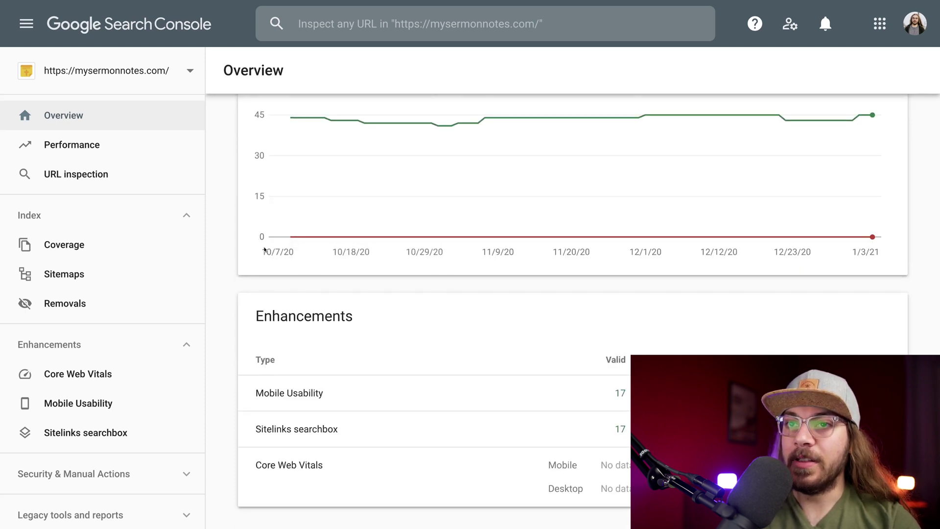
- Open the mysermonnotes.com Performance report, review its search queries and sort them by impressions
click(142, 150)
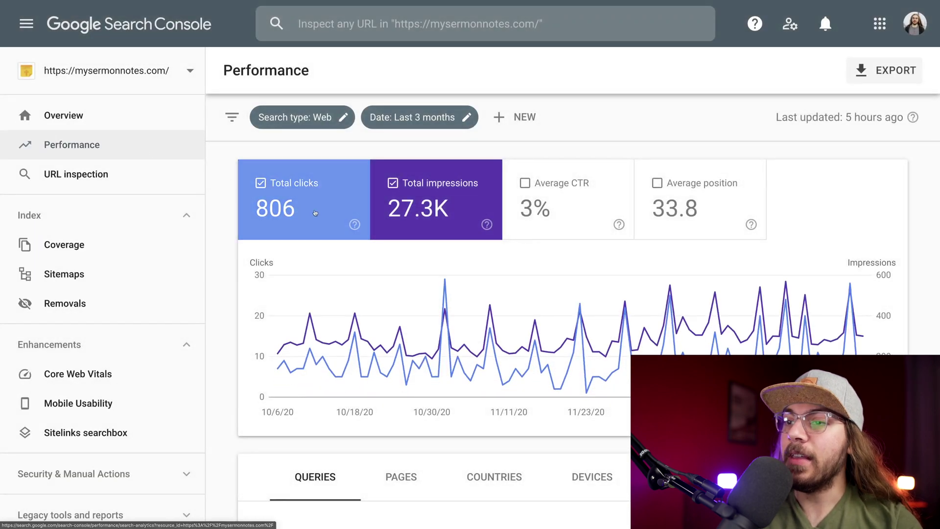
scroll(416, 296, down, 5)
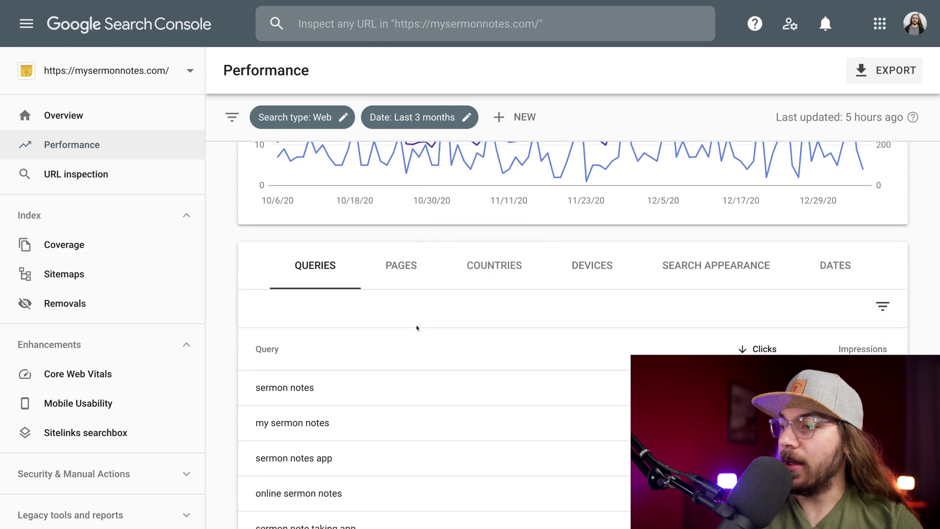
scroll(416, 327, down, 1)
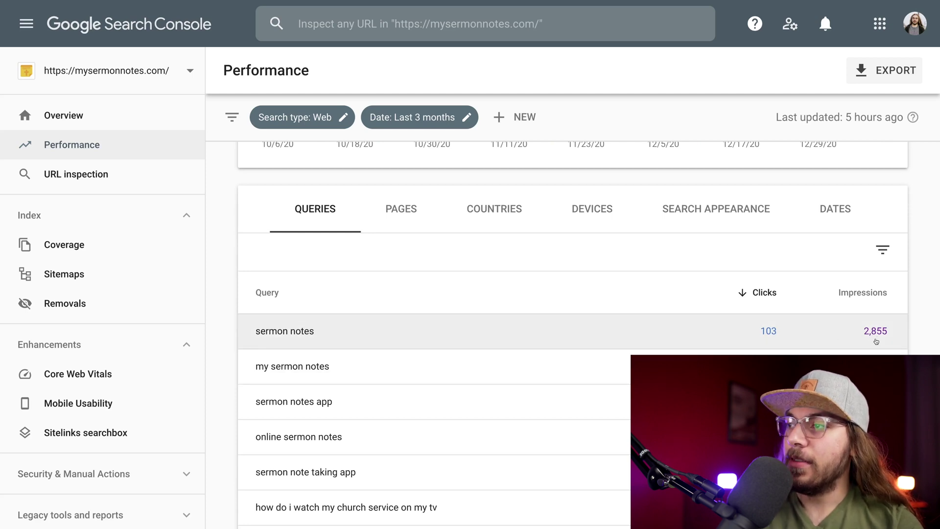
scroll(878, 341, down, 3)
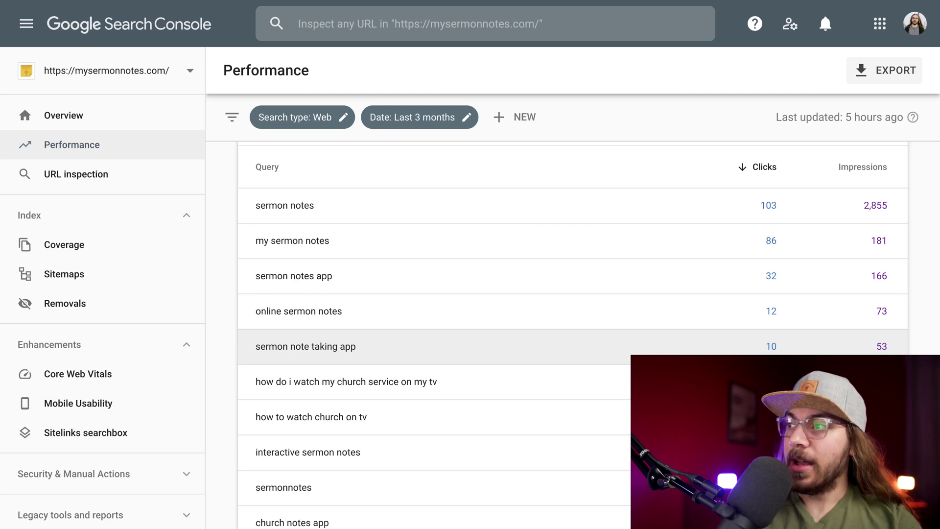
click(867, 167)
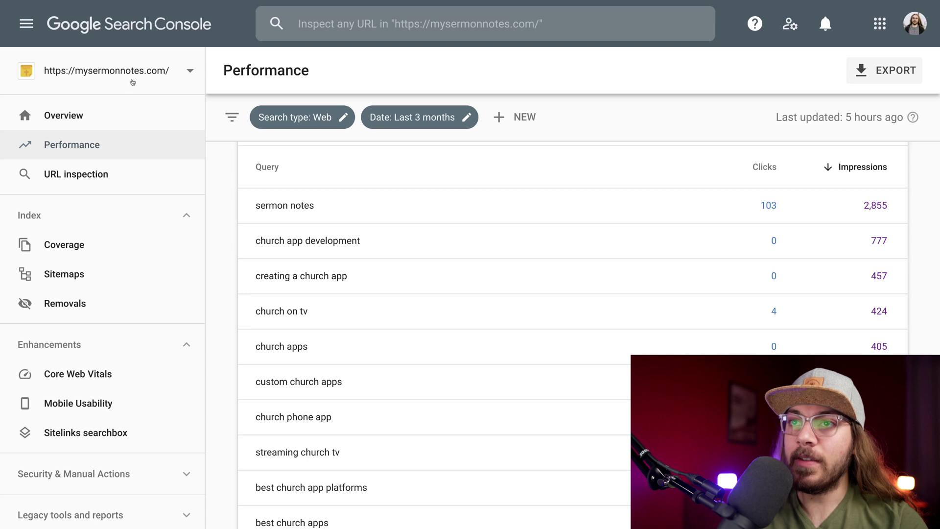
click(190, 73)
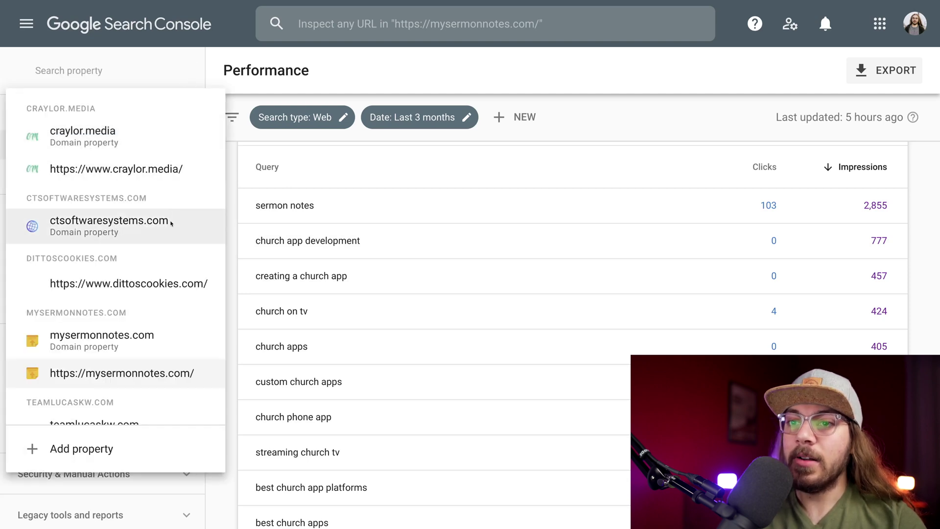
click(157, 283)
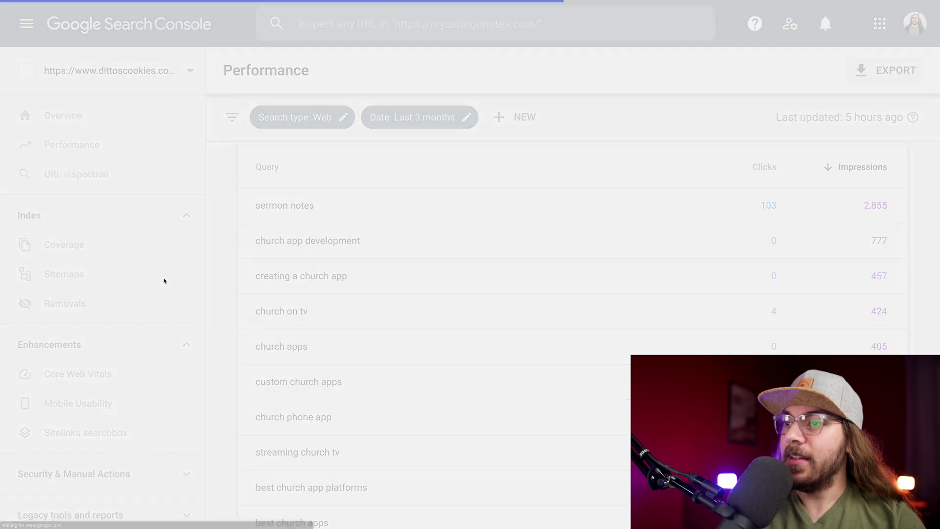